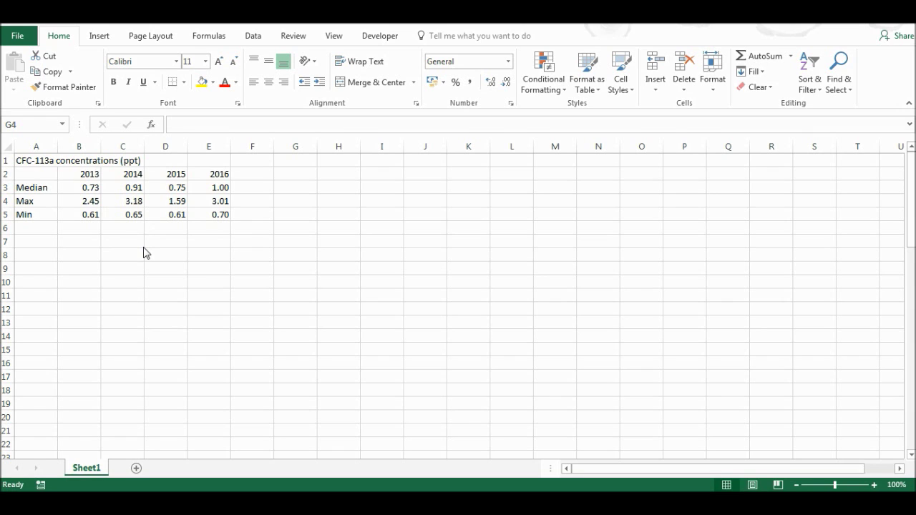
# Insert a clustered column chart of A2:E5 and enlarge it to cover about F2:N18.
pyautogui.moveTo(41, 173); pyautogui.dragTo(214, 211)
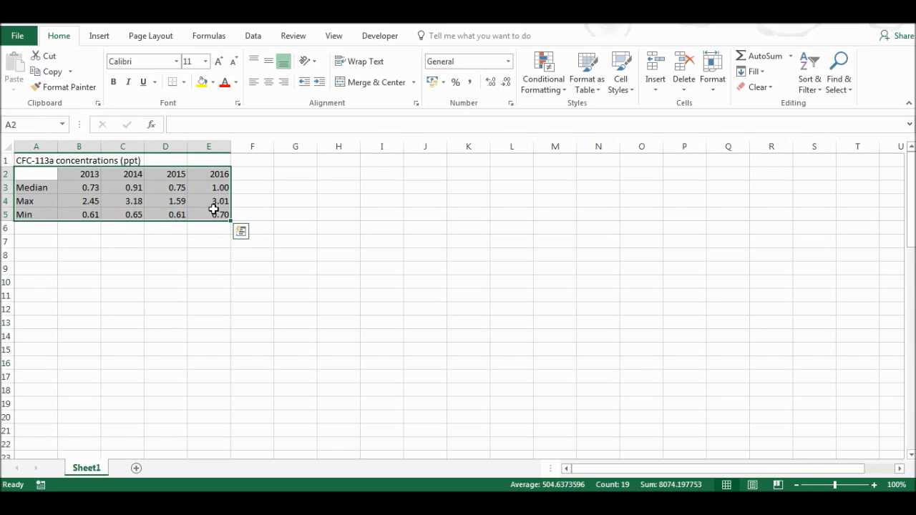
pyautogui.click(108, 39)
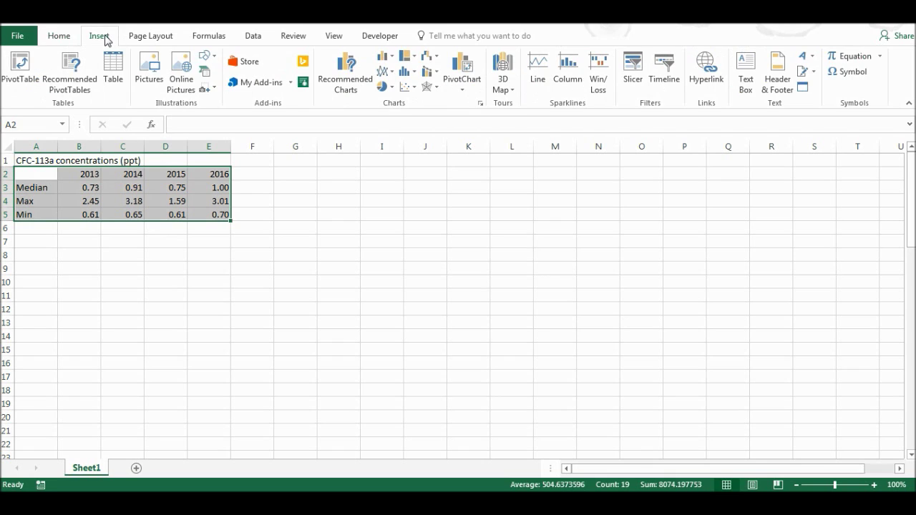
pyautogui.click(384, 57)
pyautogui.click(395, 100)
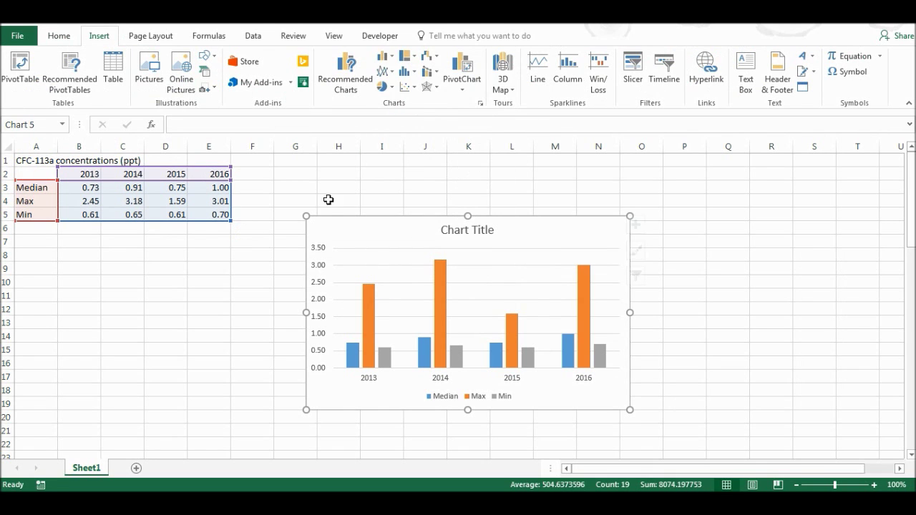
pyautogui.moveTo(234, 177); pyautogui.dragTo(210, 164)
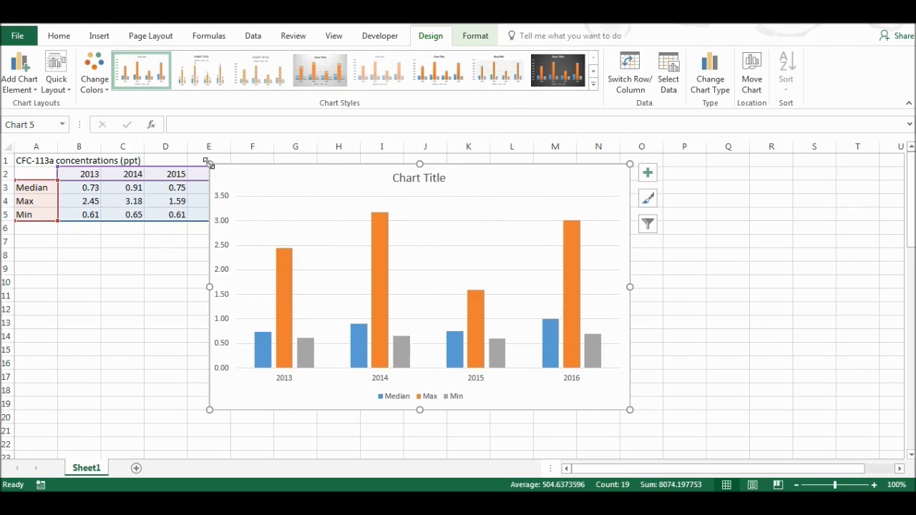
# Change the Median series to a line in a combination chart.
pyautogui.click(359, 336)
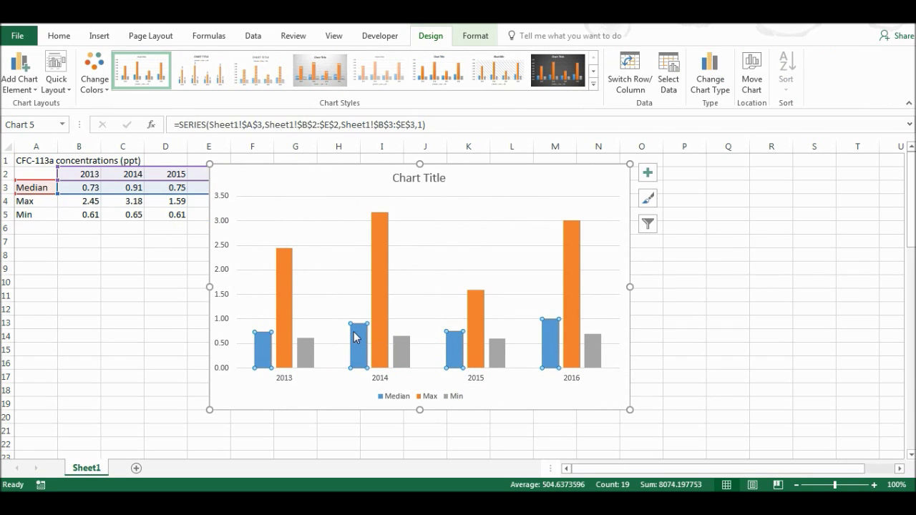
pyautogui.rightClick(356, 338)
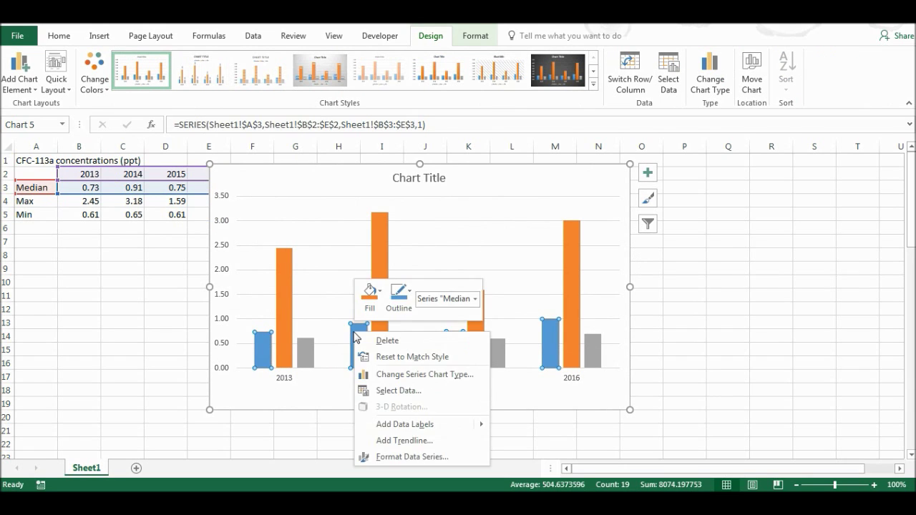
pyautogui.click(427, 379)
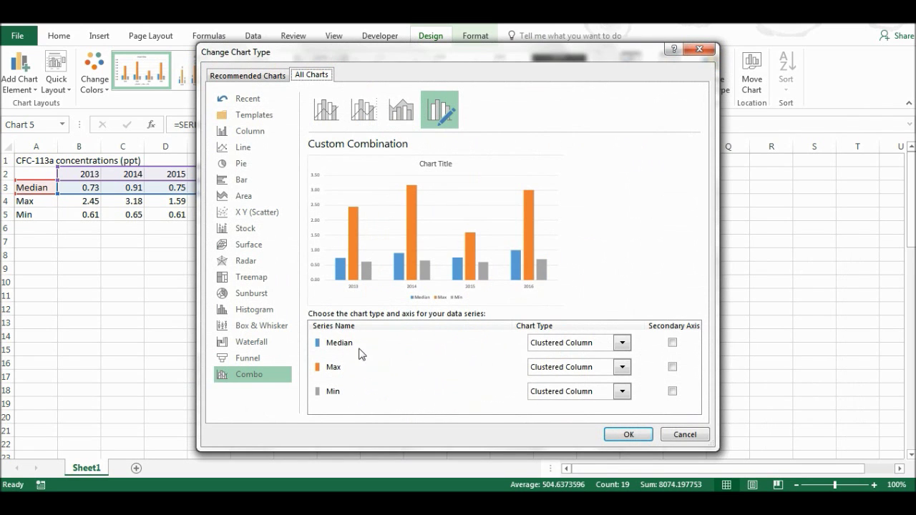
pyautogui.click(621, 344)
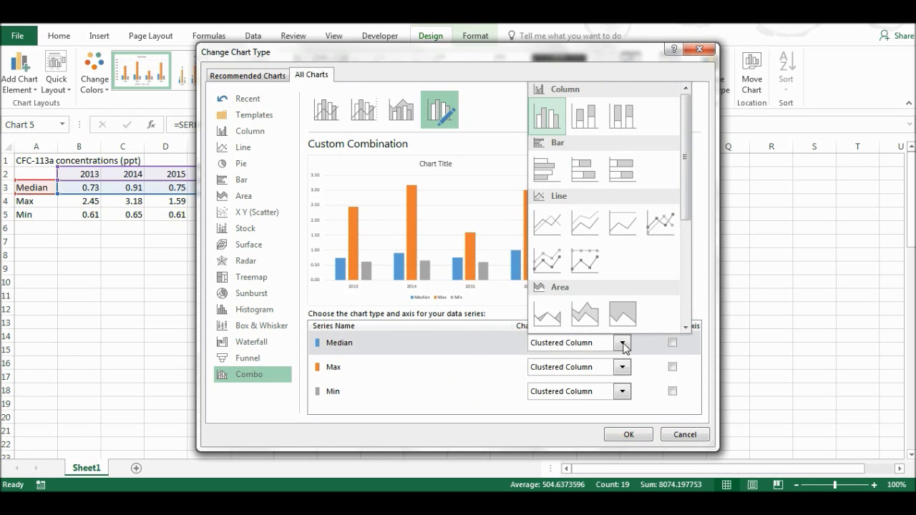
pyautogui.click(553, 229)
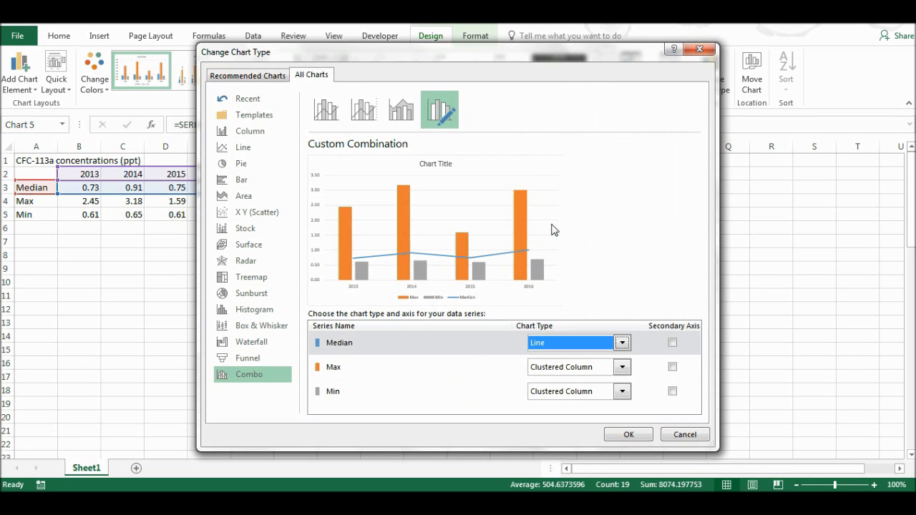
pyautogui.click(630, 436)
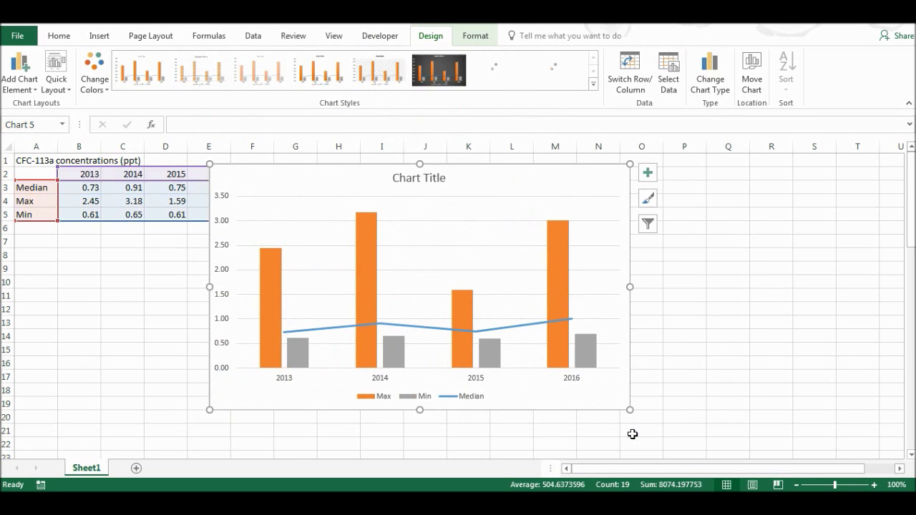
# Format the Median line as solid dark blue at 1.5 pt width.
pyautogui.click(422, 330)
pyautogui.doubleClick(421, 332)
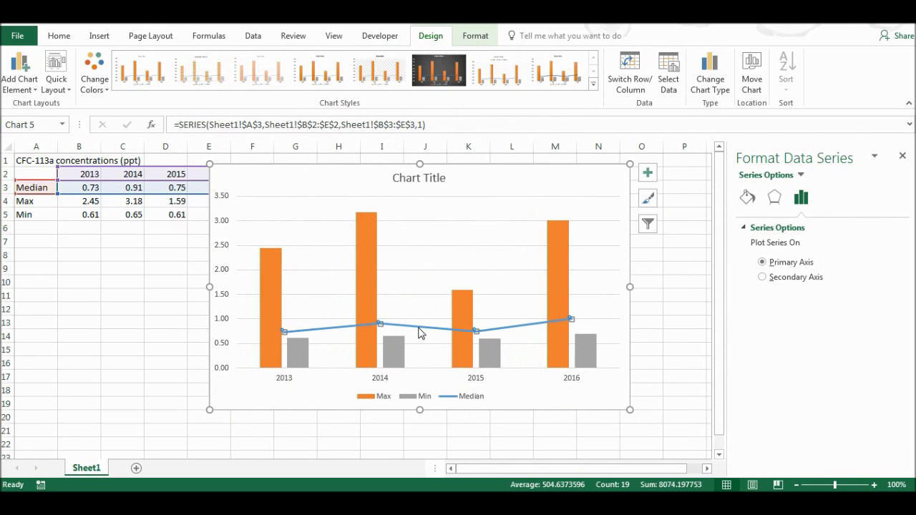
pyautogui.click(748, 198)
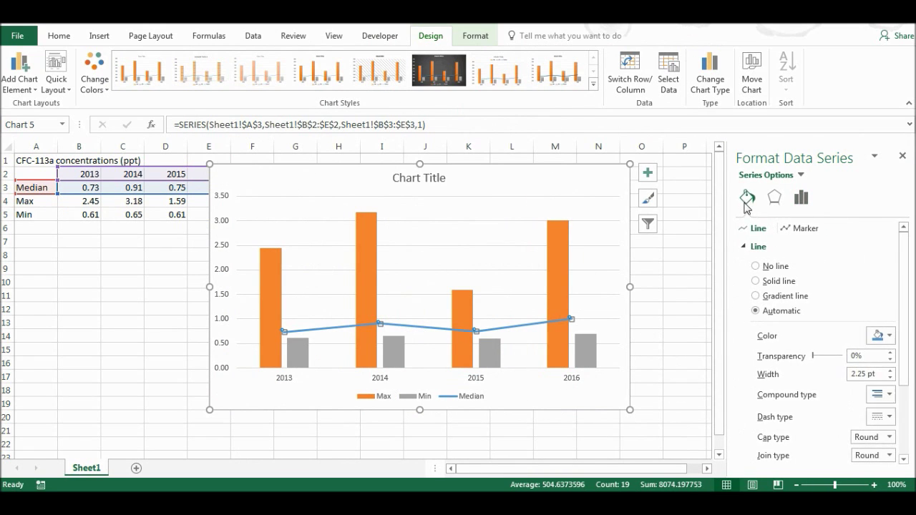
pyautogui.click(875, 338)
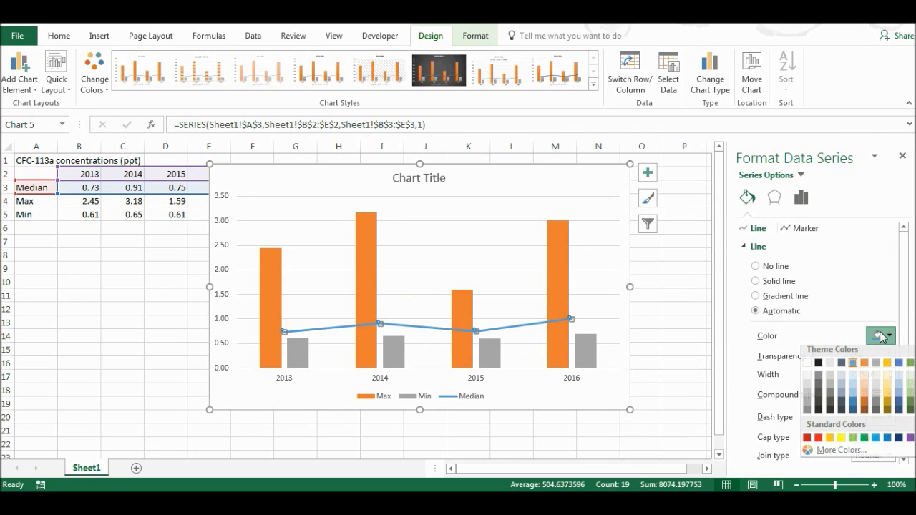
pyautogui.click(899, 442)
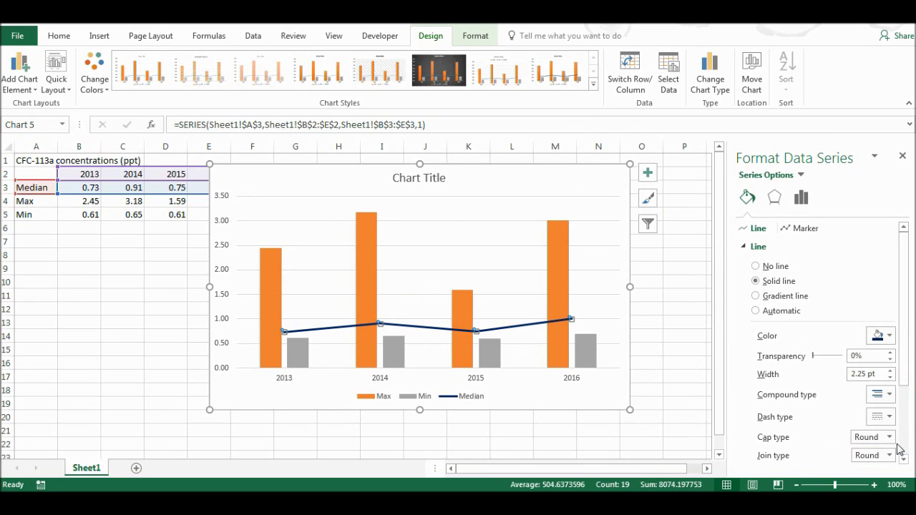
pyautogui.click(890, 377)
pyautogui.click(890, 377)
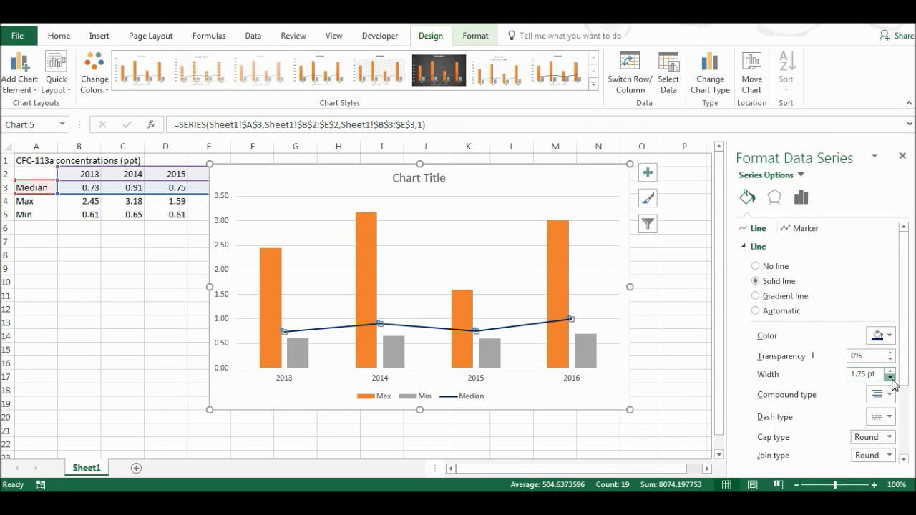
pyautogui.click(891, 378)
# Give the Max columns a blue fill, white border and 70% fill transparency.
pyautogui.click(555, 254)
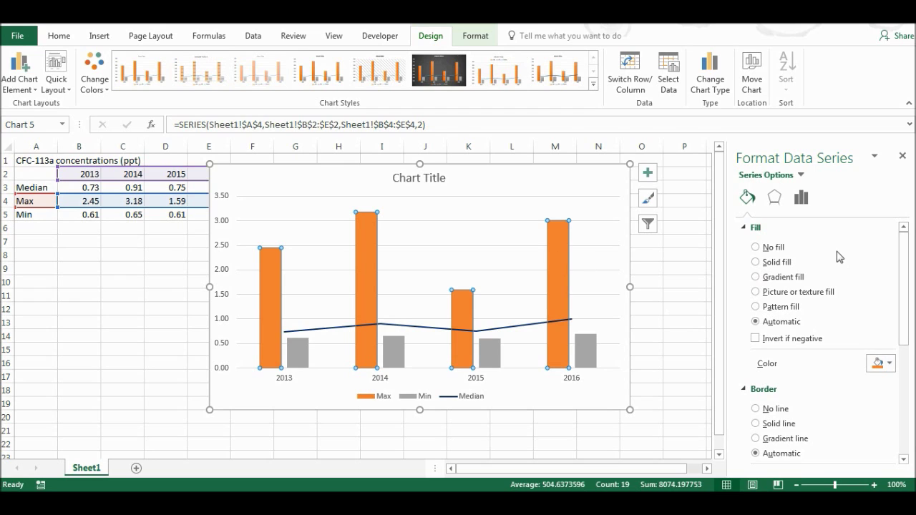
pyautogui.click(887, 364)
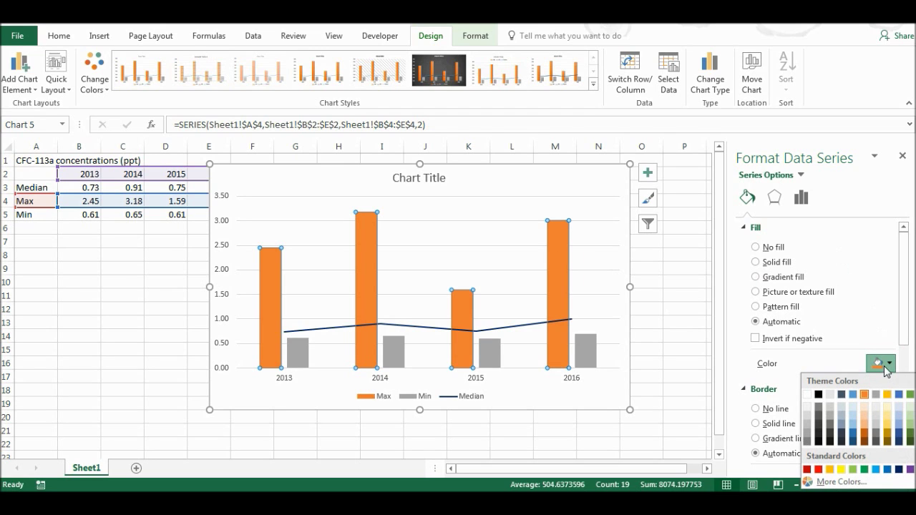
pyautogui.click(904, 400)
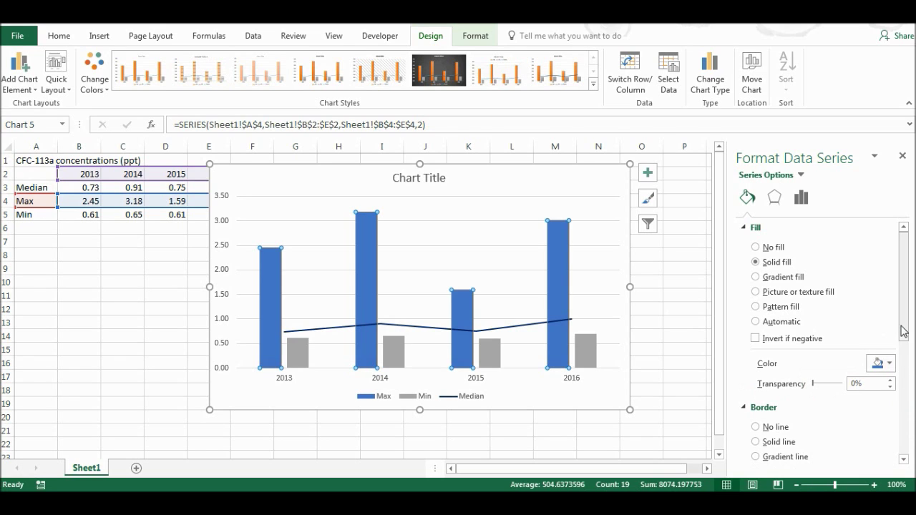
pyautogui.moveTo(904, 331); pyautogui.dragTo(904, 386)
pyautogui.click(890, 382)
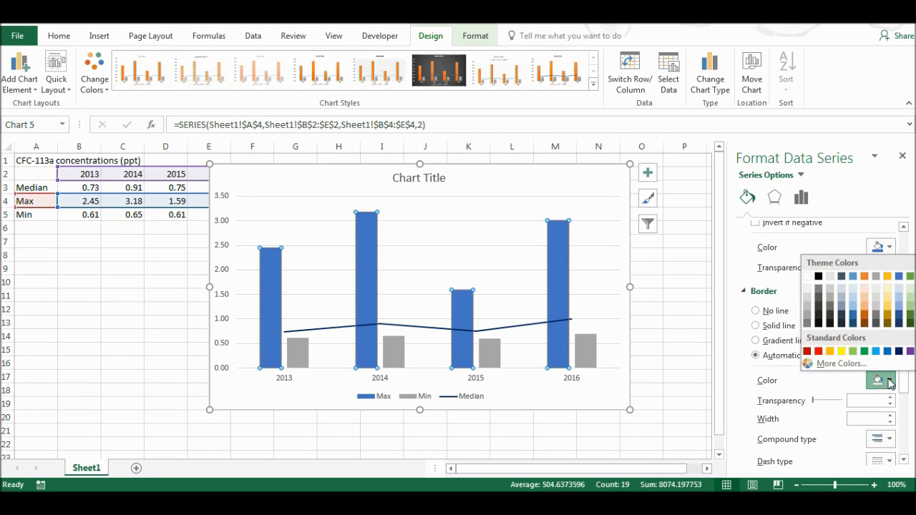
pyautogui.click(807, 277)
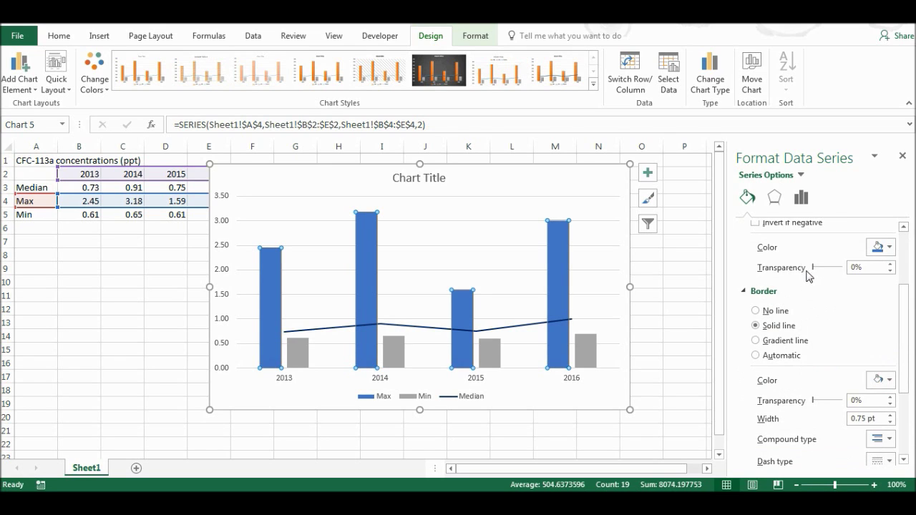
pyautogui.click(856, 268)
pyautogui.write('70')
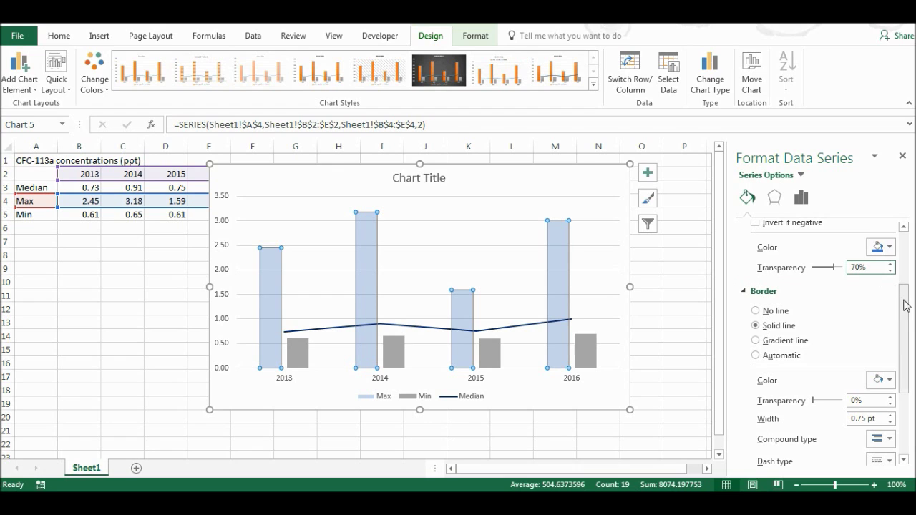
pyautogui.click(592, 352)
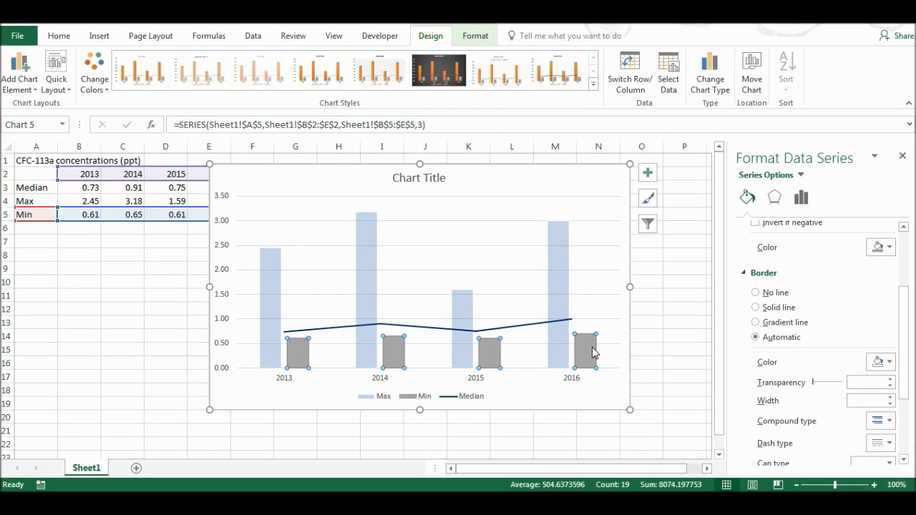
# Fill the Min columns with white.
pyautogui.scroll(5, 891, 336)
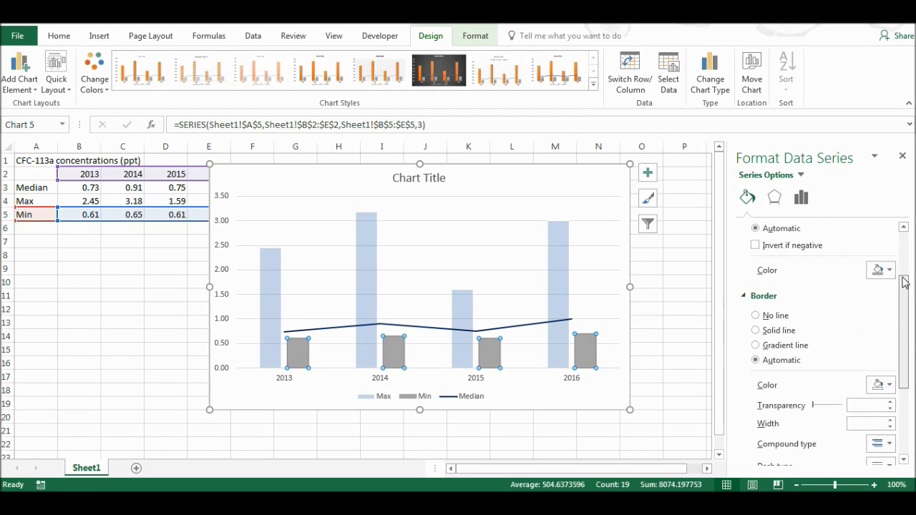
pyautogui.click(889, 363)
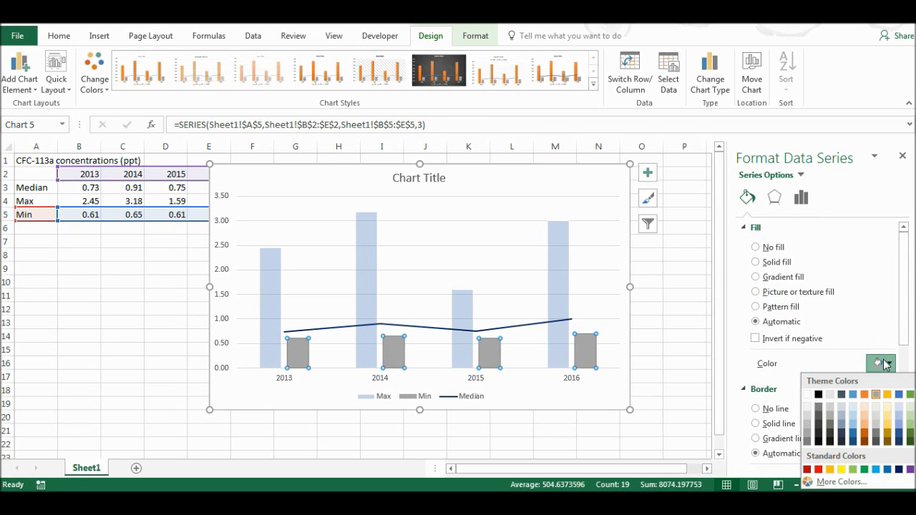
pyautogui.click(807, 394)
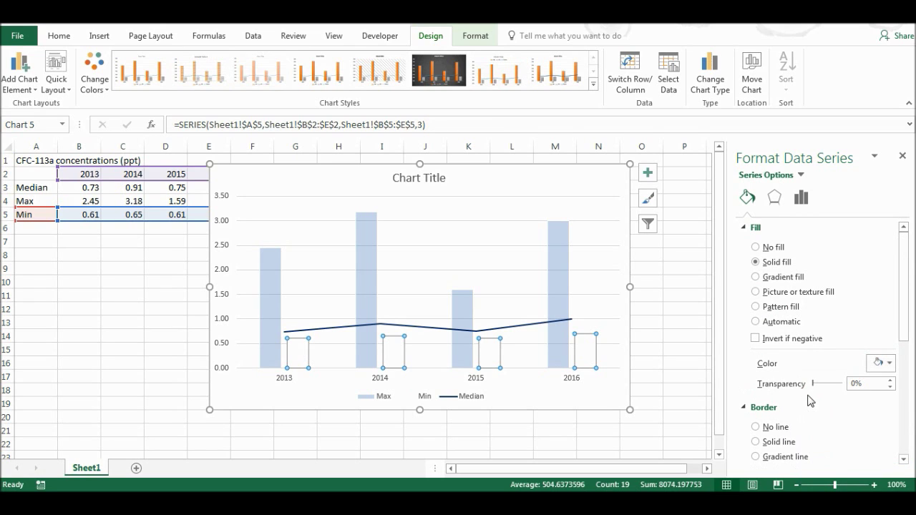
# Set series overlap to 100% and gap width to 0%, then narrow the chart to column I.
pyautogui.click(801, 199)
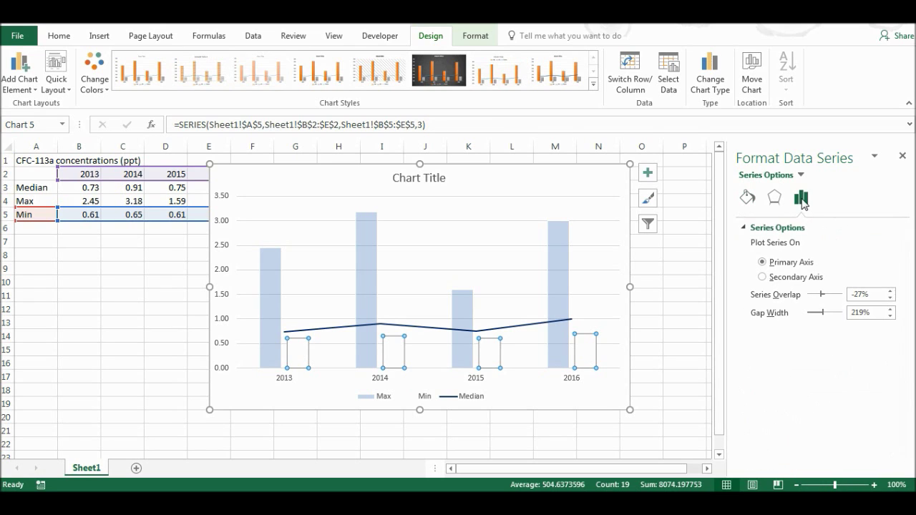
pyautogui.click(873, 294)
pyautogui.press('Return')
pyautogui.press('Tab')
pyautogui.press('BackSpace')
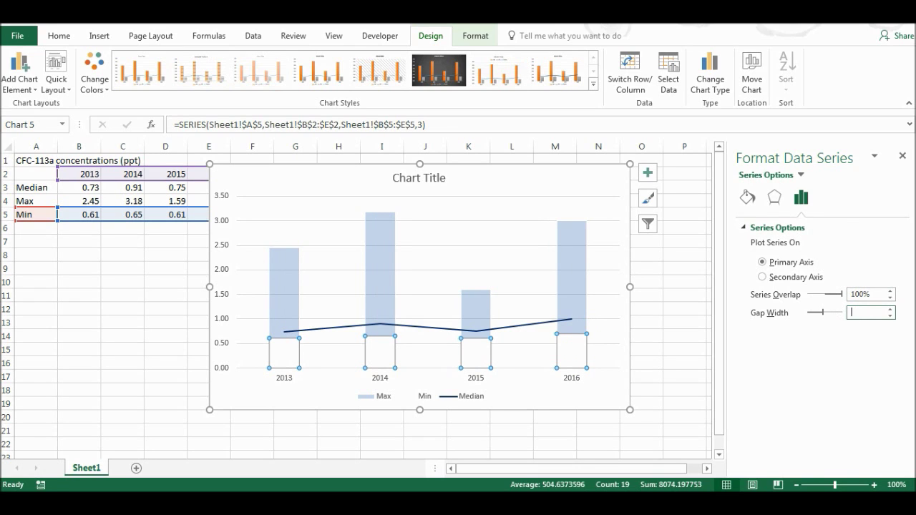
pyautogui.write('0')
pyautogui.press('Return')
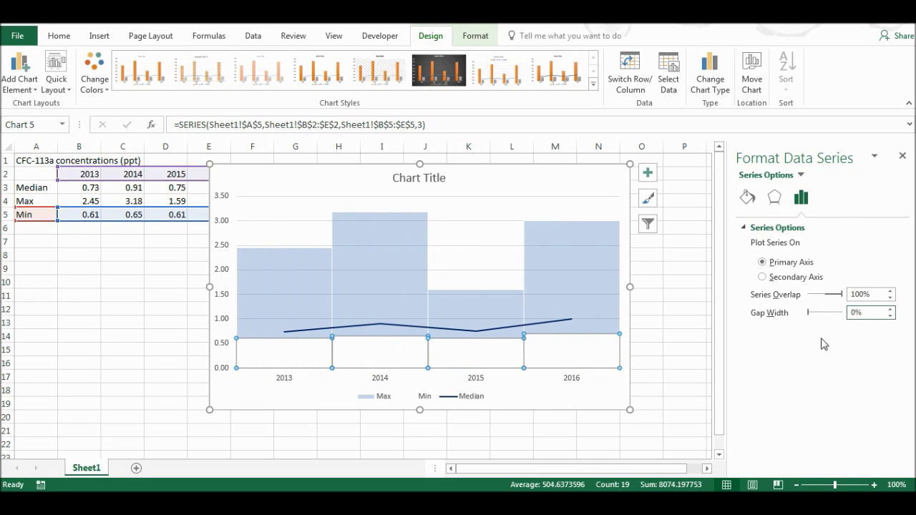
pyautogui.moveTo(627, 287); pyautogui.dragTo(388, 280)
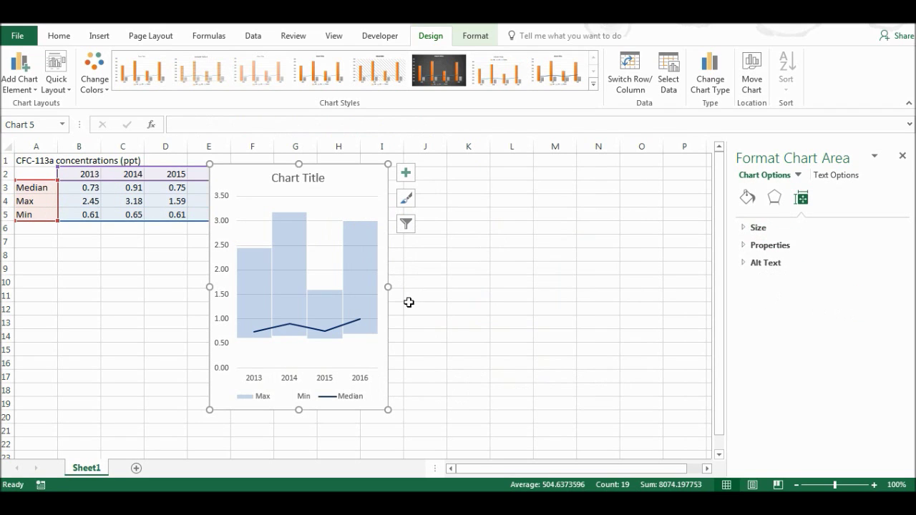
# Add data labels, placing Min labels at Inside End and Median labels Above the line.
pyautogui.click(407, 175)
pyautogui.click(438, 226)
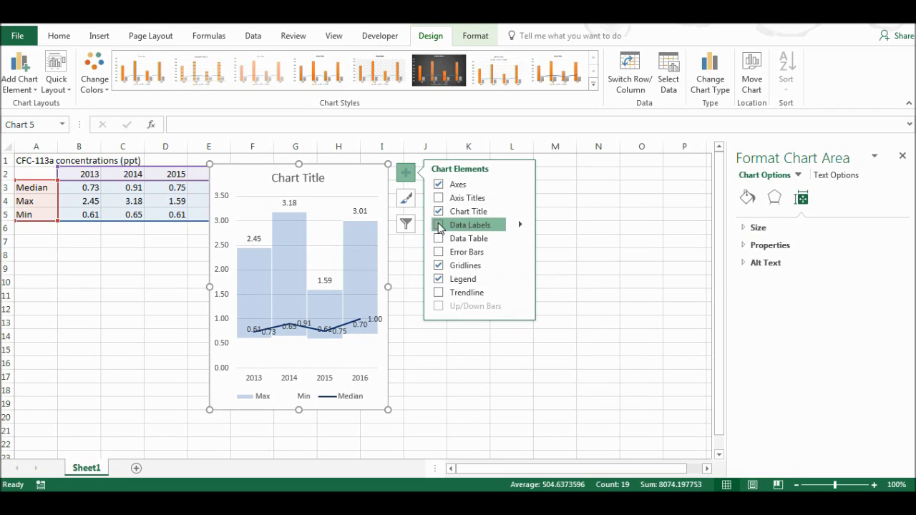
pyautogui.click(302, 325)
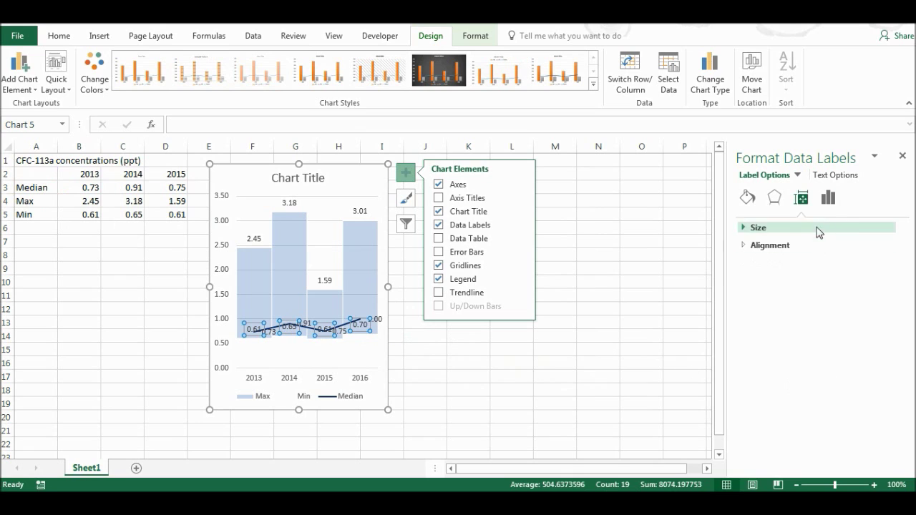
pyautogui.click(828, 198)
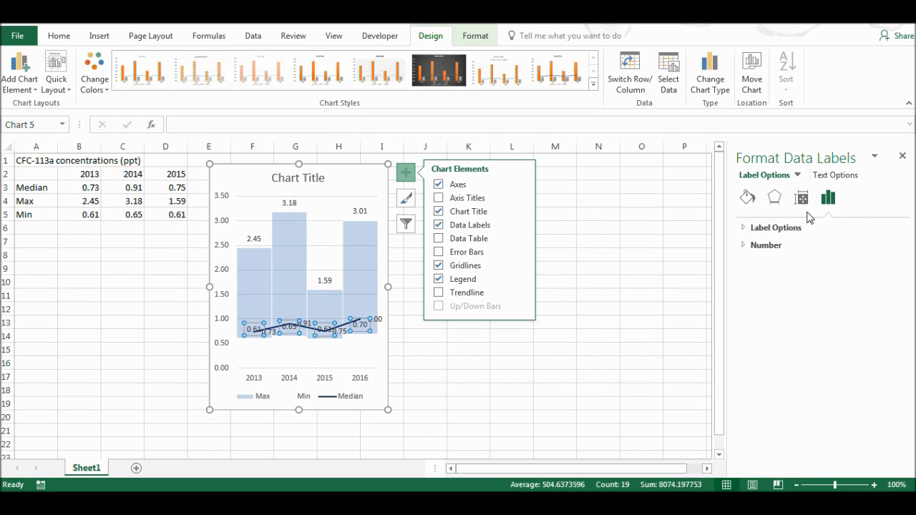
pyautogui.click(791, 229)
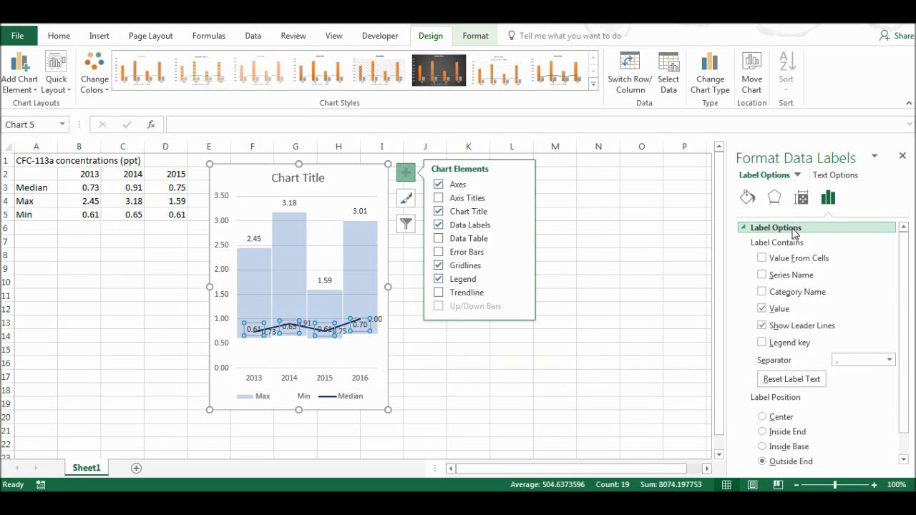
pyautogui.click(762, 432)
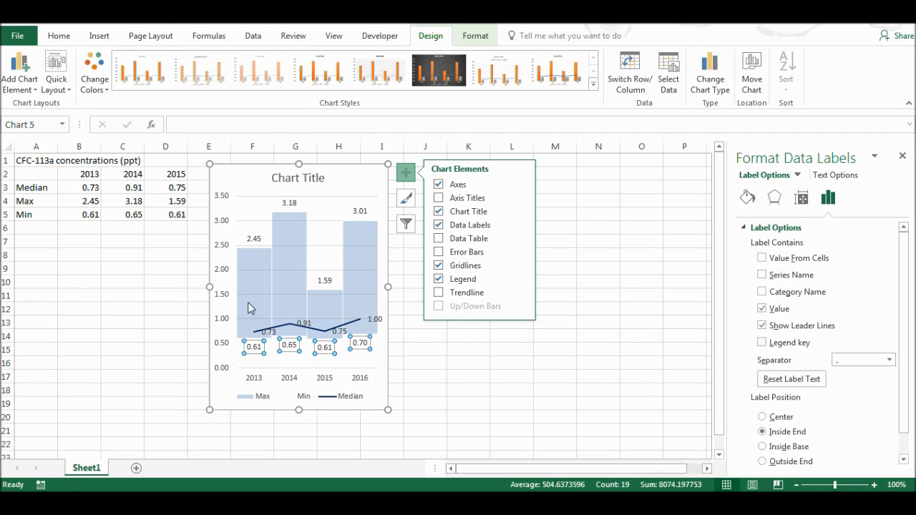
pyautogui.click(376, 320)
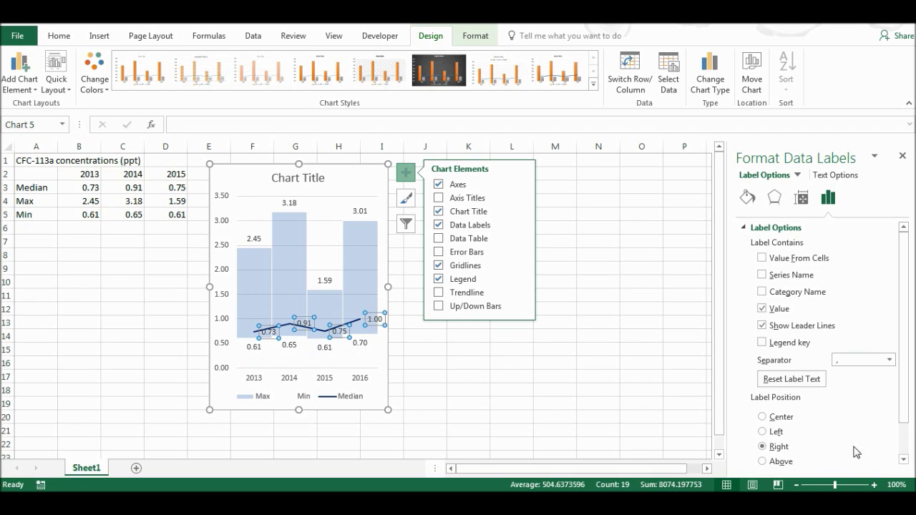
pyautogui.click(762, 462)
pyautogui.click(465, 374)
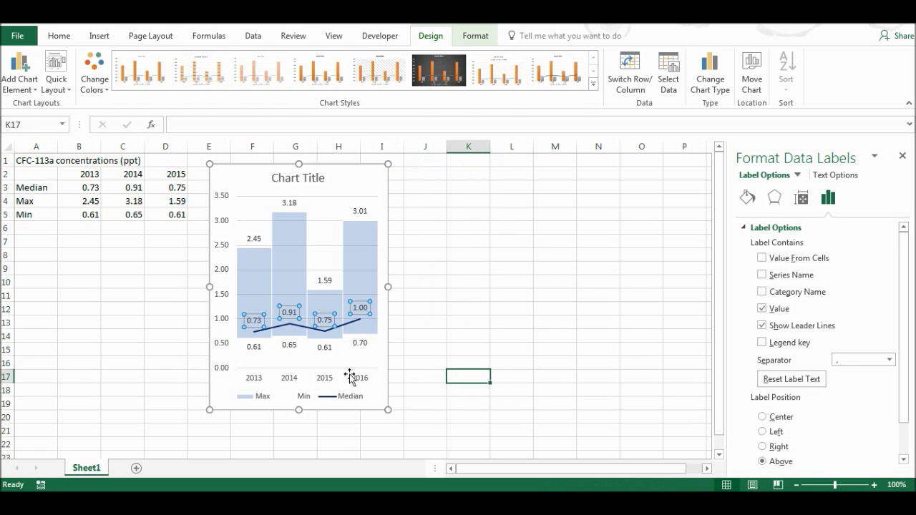
# Delete the chart's legend and title.
pyautogui.click(315, 393)
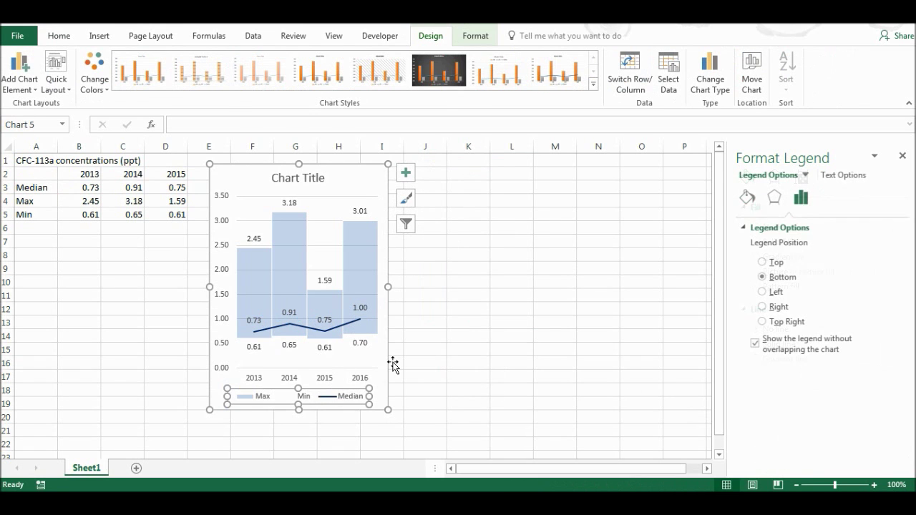
pyautogui.press('Delete')
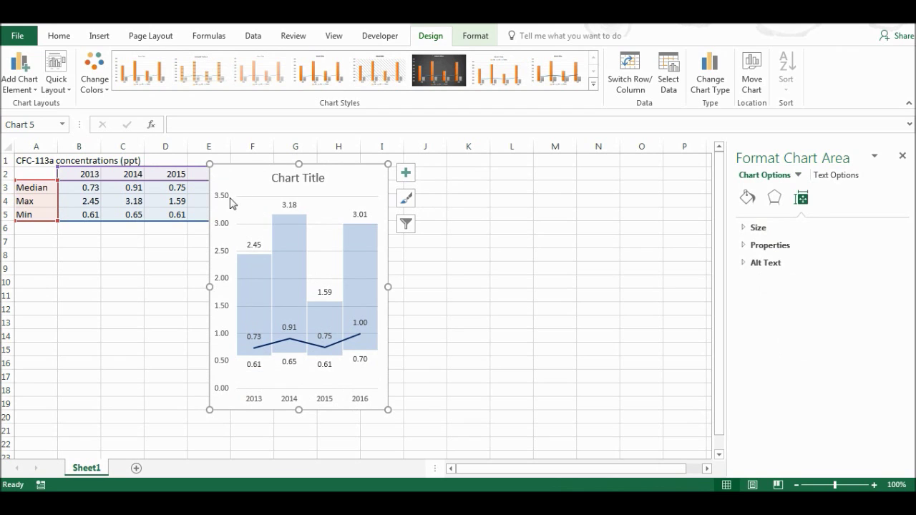
pyautogui.click(244, 198)
pyautogui.click(248, 224)
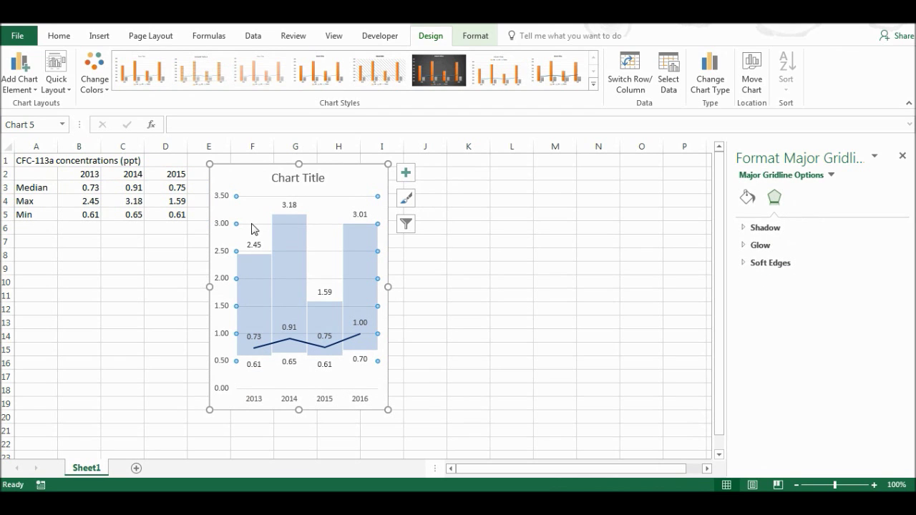
pyautogui.click(265, 187)
pyautogui.click(285, 171)
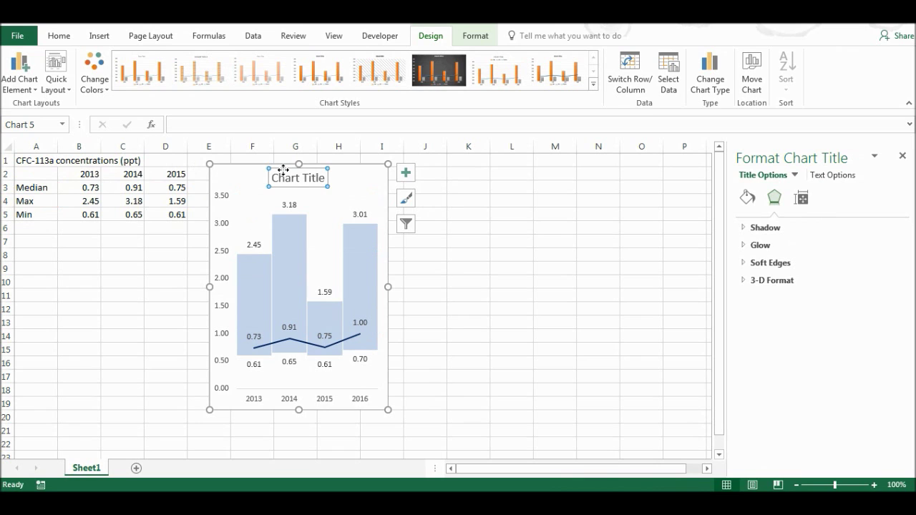
pyautogui.press('Delete')
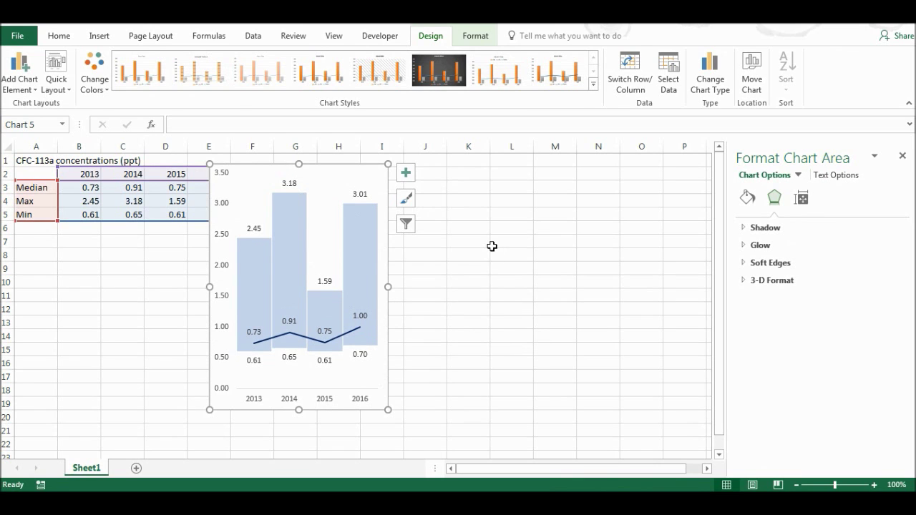
pyautogui.click(491, 247)
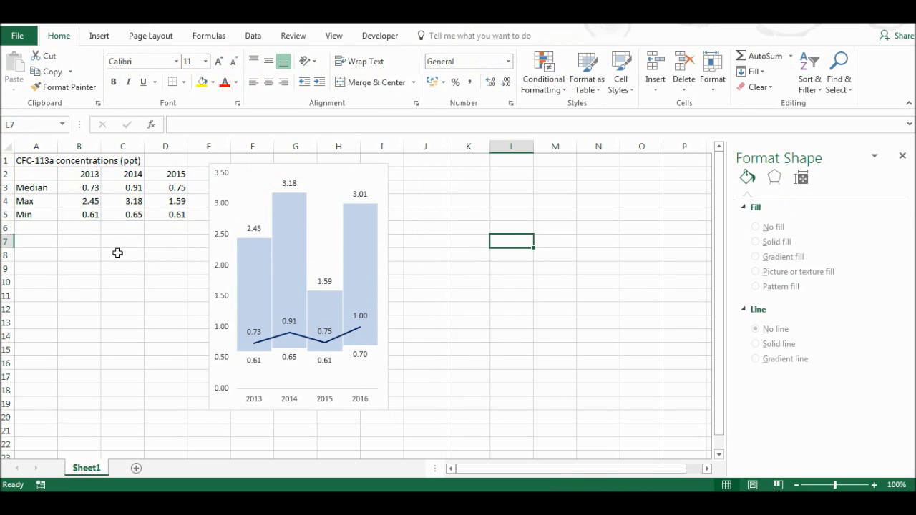
# Move the chart further right so the 2016 data column stays visible.
pyautogui.click(254, 173)
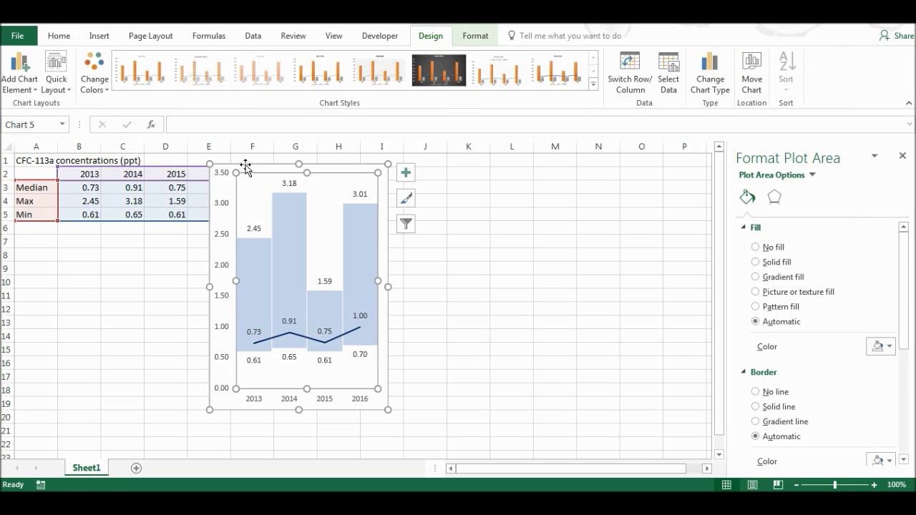
pyautogui.moveTo(246, 168); pyautogui.dragTo(302, 167)
pyautogui.click(178, 253)
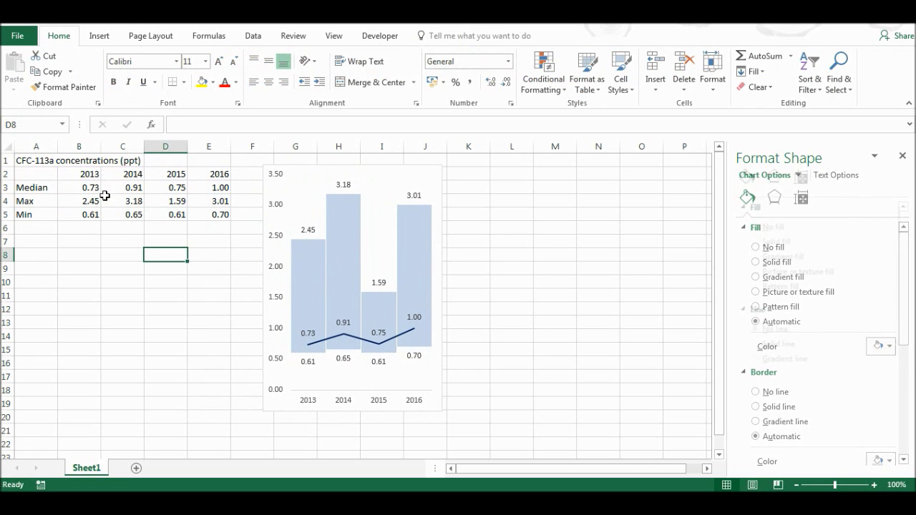
# Insert a stock chart from B2:E5 and move it up and to the right.
pyautogui.moveTo(83, 171); pyautogui.dragTo(212, 214)
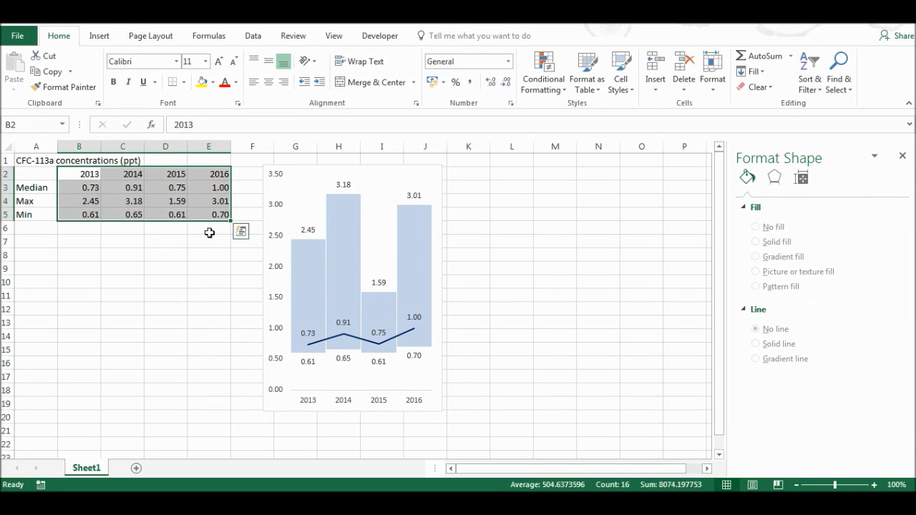
pyautogui.click(97, 35)
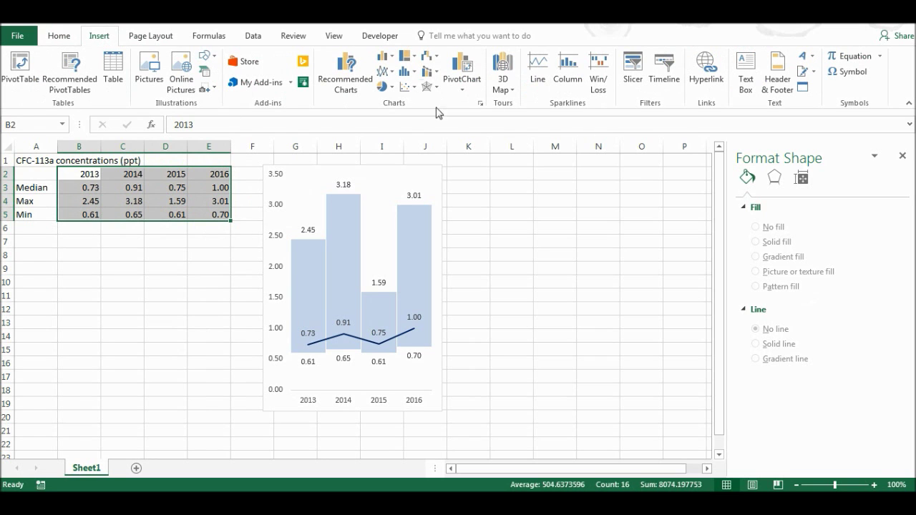
pyautogui.click(423, 60)
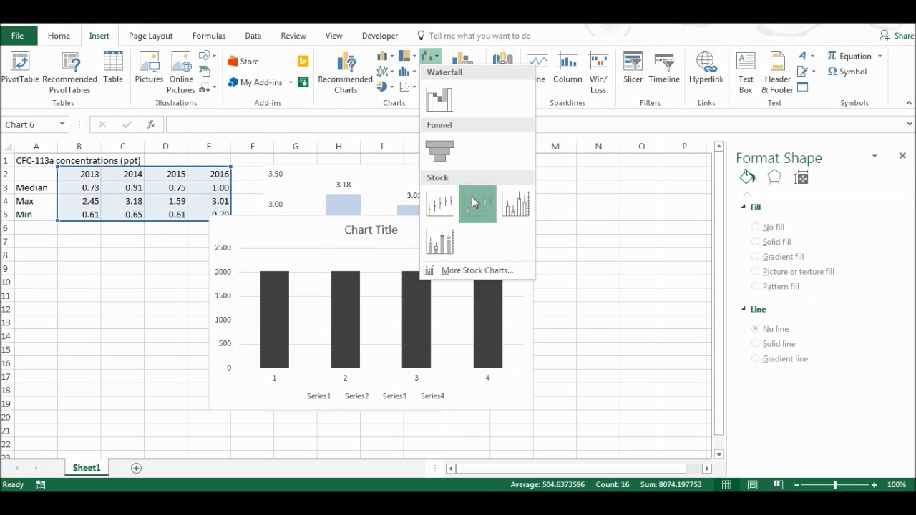
pyautogui.click(476, 202)
pyautogui.moveTo(443, 237); pyautogui.dragTo(546, 201)
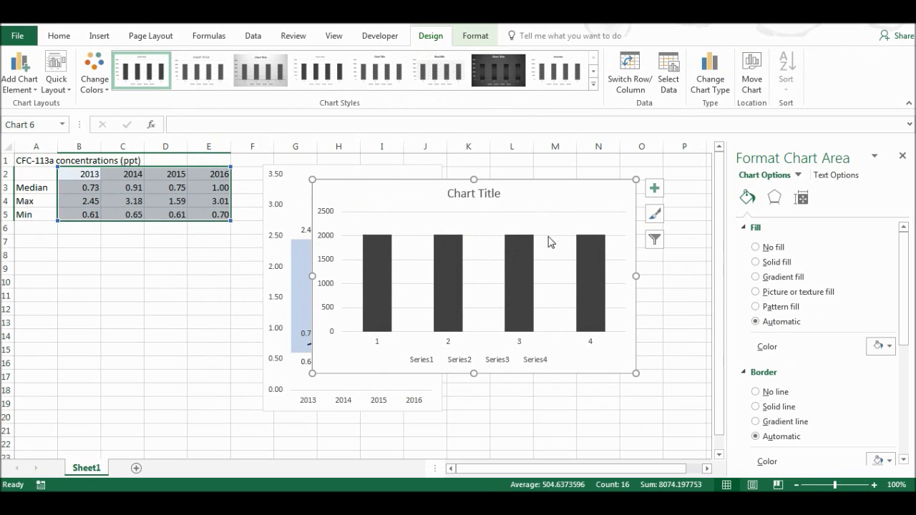
# Remove Series1 from the stock chart and use B2:E2 (2013–2016) as axis labels.
pyautogui.rightClick(567, 358)
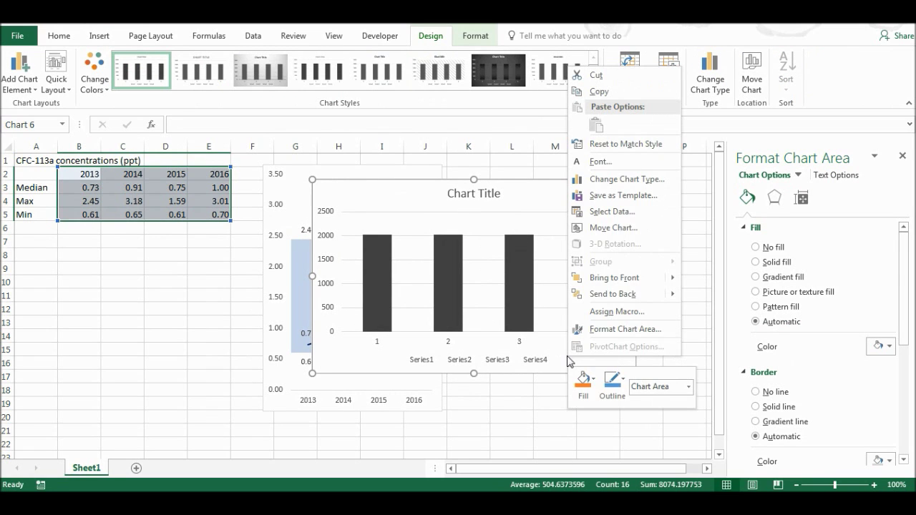
pyautogui.click(608, 212)
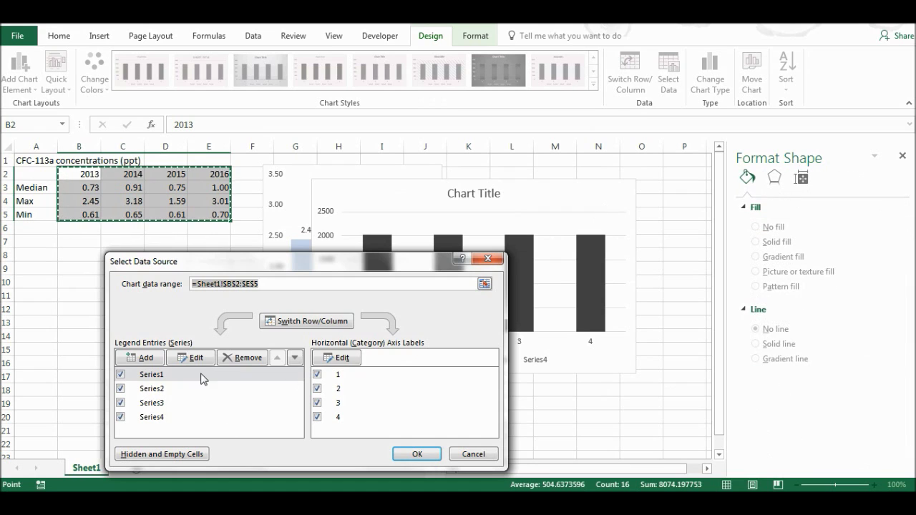
pyautogui.click(208, 377)
pyautogui.click(247, 360)
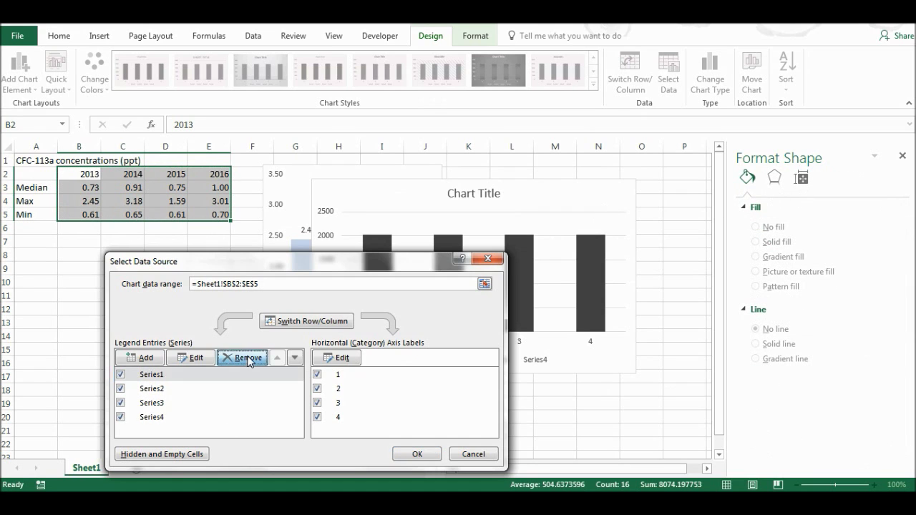
pyautogui.click(344, 359)
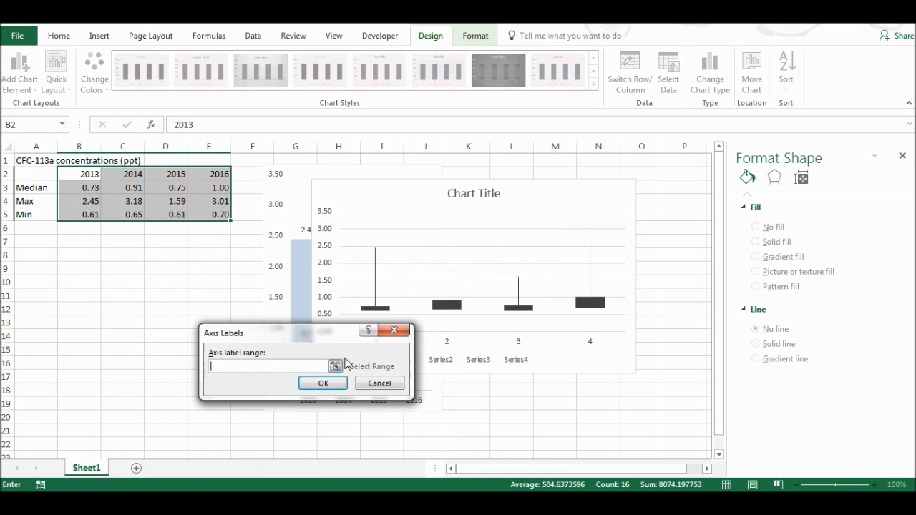
pyautogui.moveTo(82, 174); pyautogui.dragTo(221, 175)
pyautogui.click(322, 383)
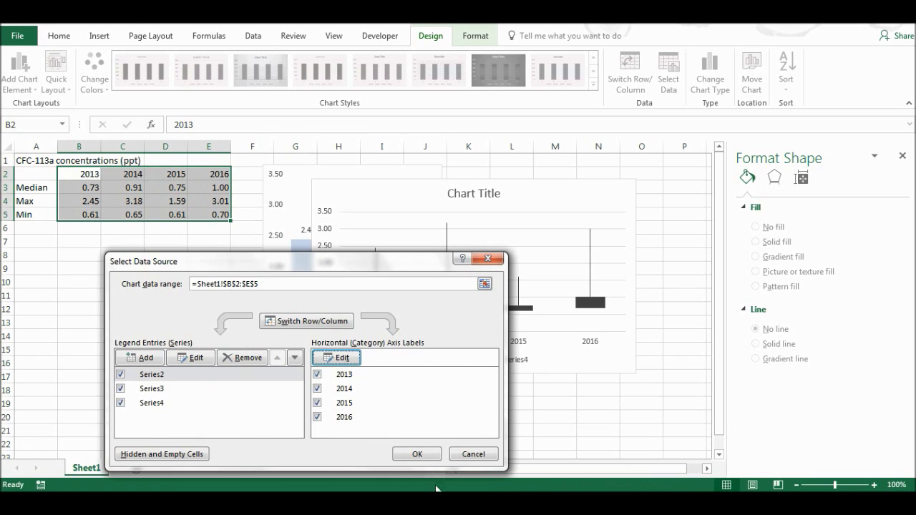
pyautogui.click(418, 455)
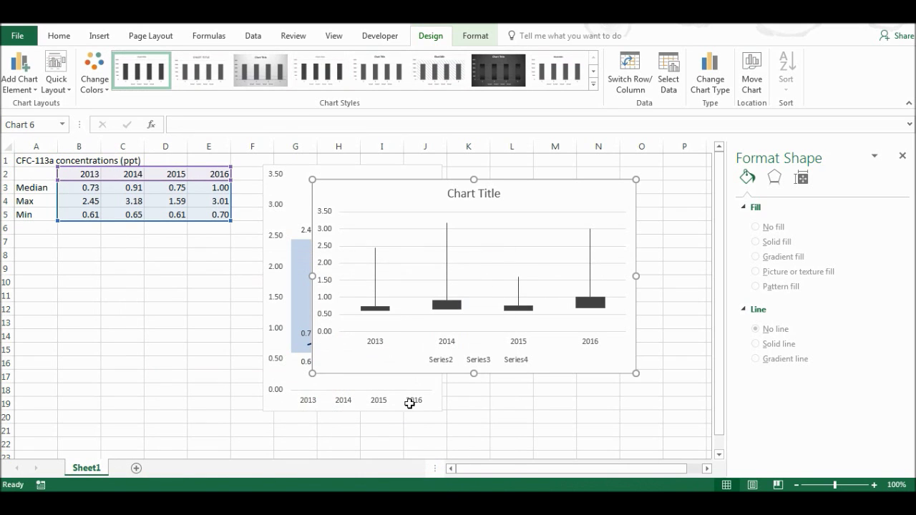
# Delete the stock chart's down bars.
pyautogui.click(367, 309)
pyautogui.click(364, 309)
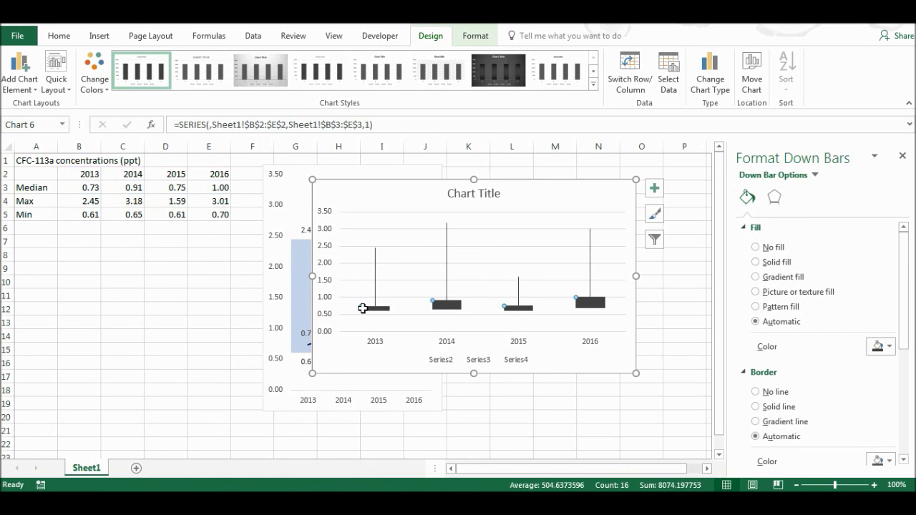
pyautogui.press('Delete')
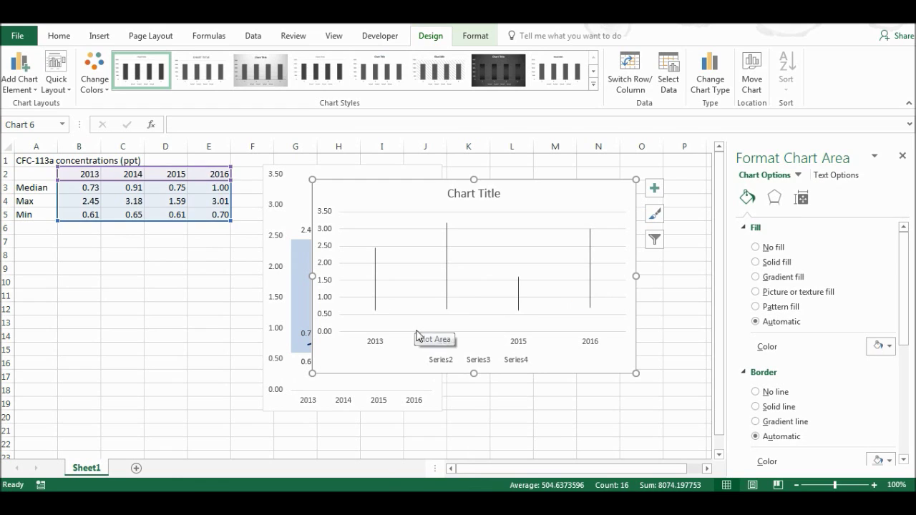
# Make Series 2 (Median) a solid dark blue line.
pyautogui.click(798, 175)
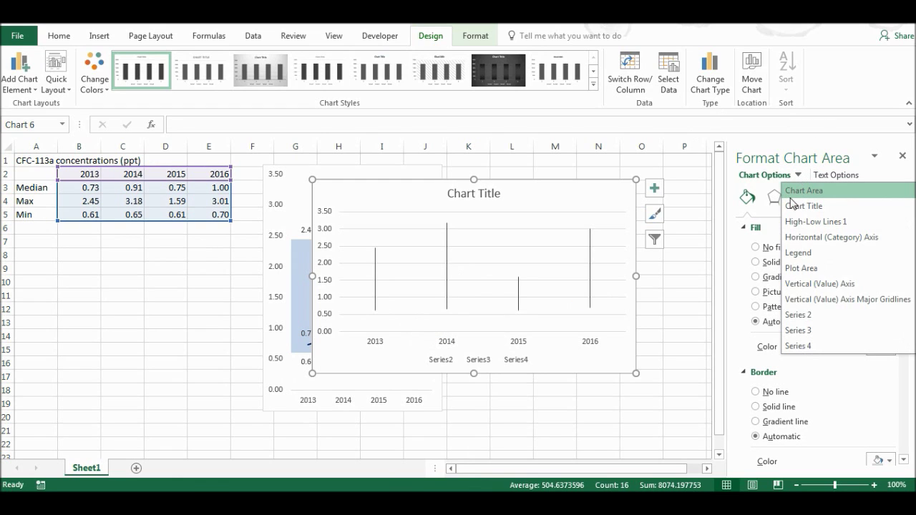
pyautogui.click(801, 315)
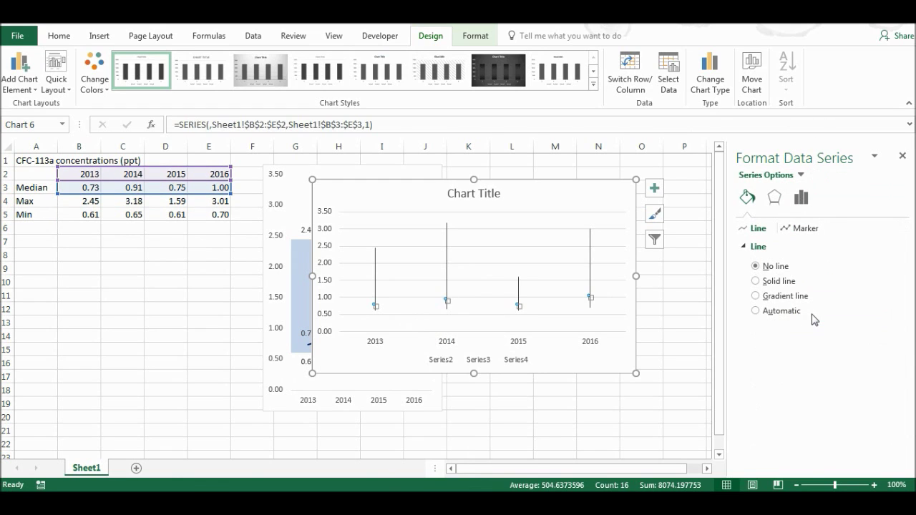
pyautogui.click(756, 282)
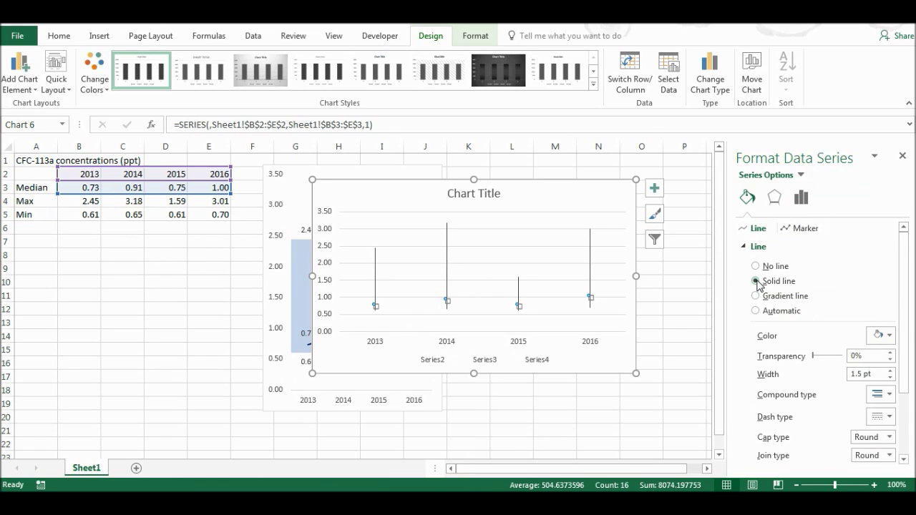
pyautogui.click(886, 337)
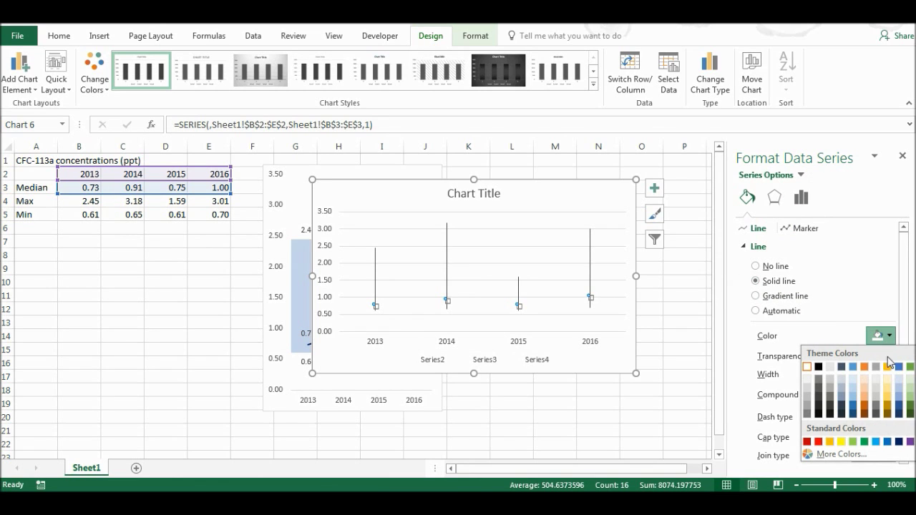
pyautogui.click(900, 442)
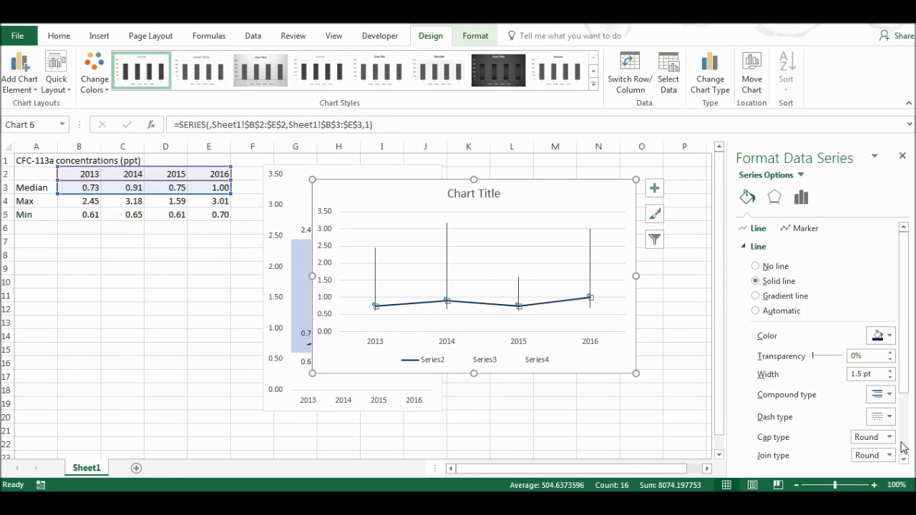
pyautogui.click(590, 262)
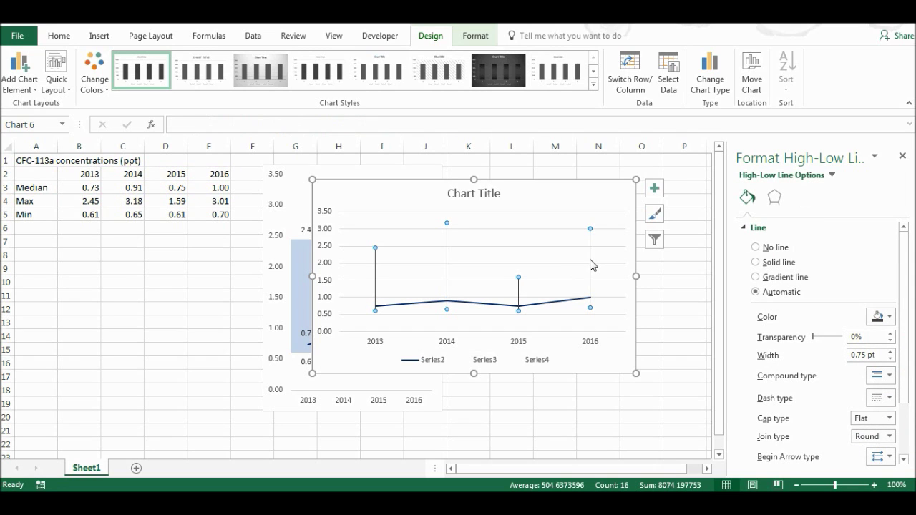
# Give the high-low lines a blue colour, 70% transparency and 40 pt width.
pyautogui.click(883, 317)
pyautogui.click(900, 349)
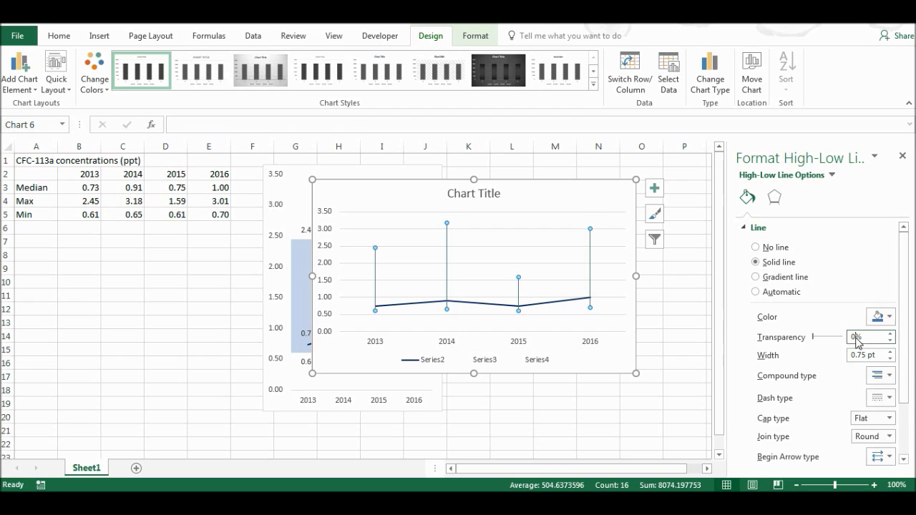
pyautogui.click(856, 336)
pyautogui.write('70')
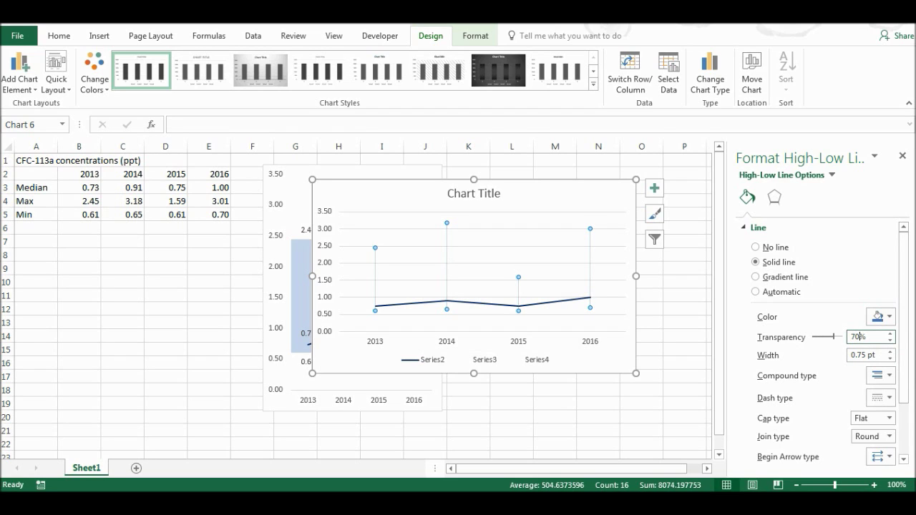
pyautogui.click(864, 355)
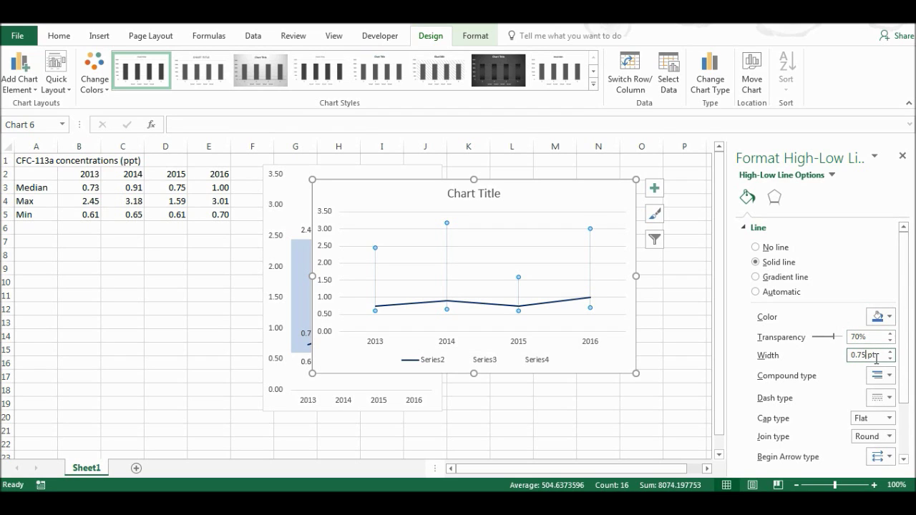
pyautogui.press('BackSpace')
pyautogui.press('BackSpace')
pyautogui.press('BackSpace')
pyautogui.press('BackSpace')
pyautogui.write('40')
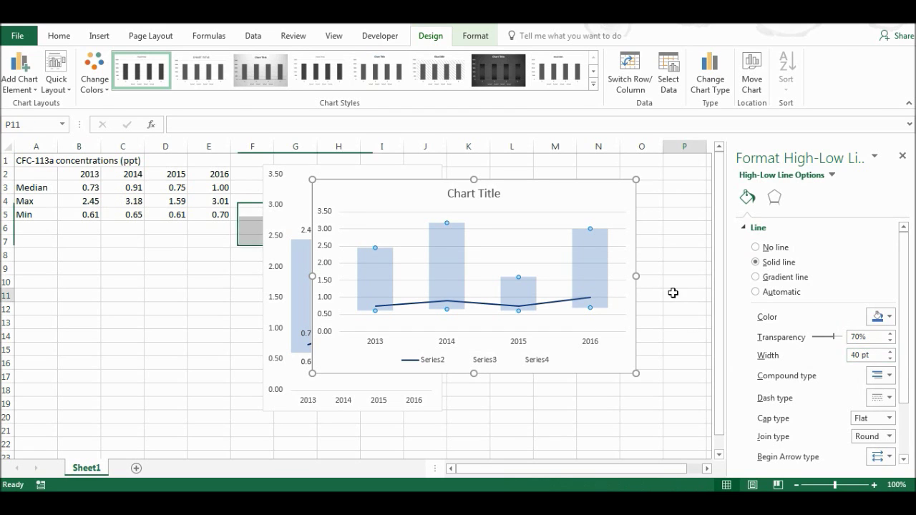
# Narrow the second chart by dragging its right edge inward.
pyautogui.click(674, 295)
pyautogui.click(599, 200)
pyautogui.moveTo(636, 277); pyautogui.dragTo(495, 276)
# Place the second chart beside the first and stretch it taller to match its height.
pyautogui.moveTo(441, 198); pyautogui.dragTo(585, 182)
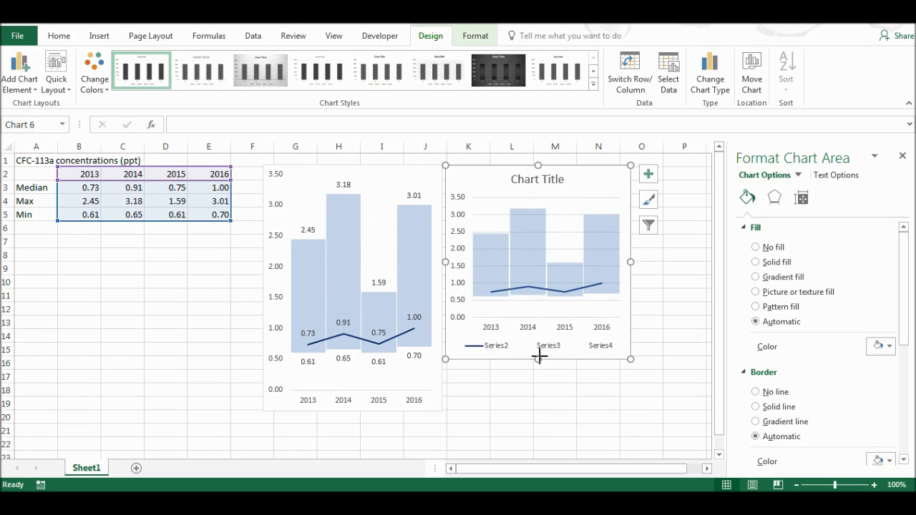
pyautogui.moveTo(539, 358); pyautogui.dragTo(533, 410)
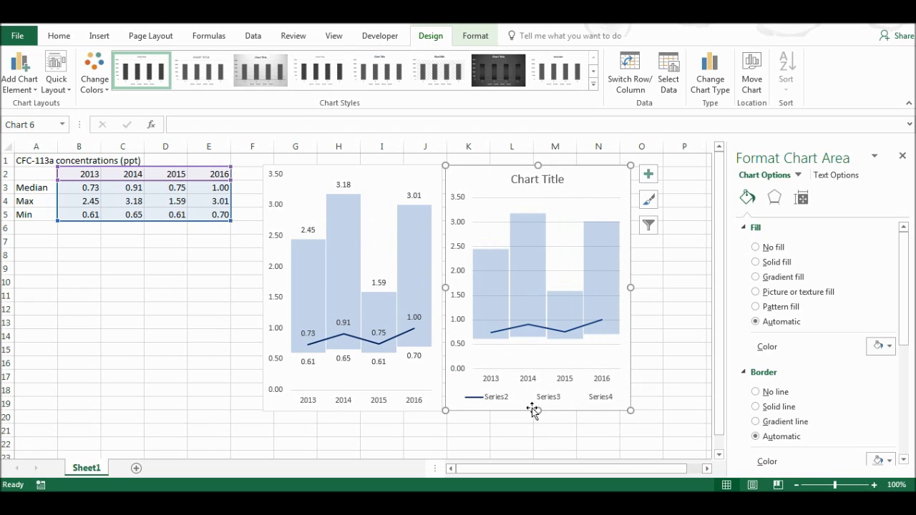
# Turn on Data Labels for the second chart from Chart Elements.
pyautogui.click(649, 174)
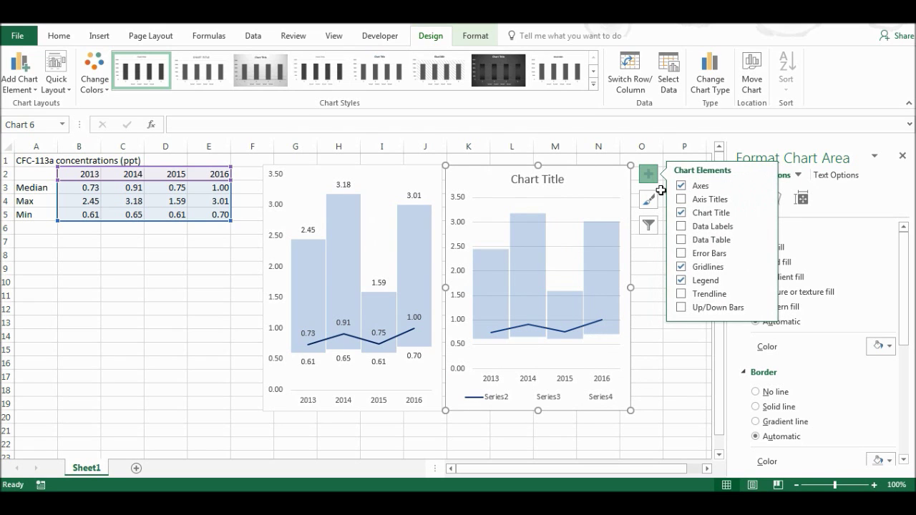
pyautogui.click(681, 226)
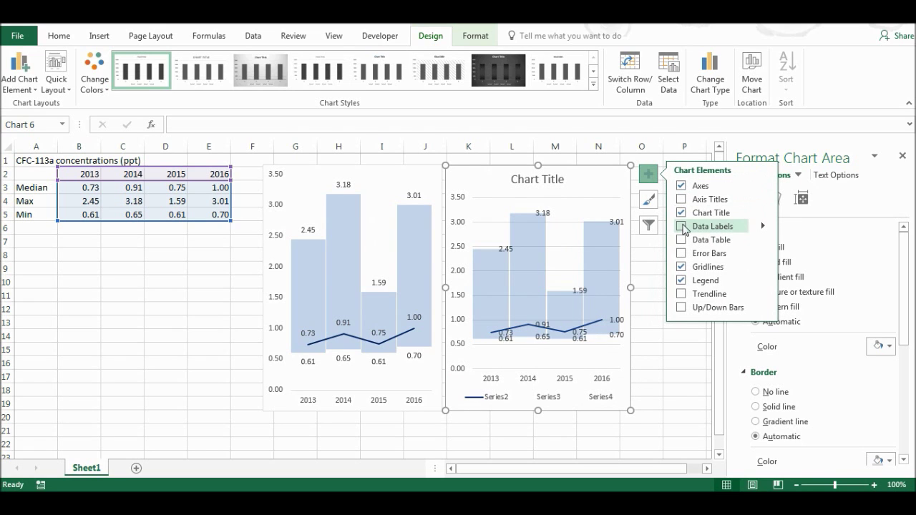
pyautogui.click(613, 217)
pyautogui.click(654, 320)
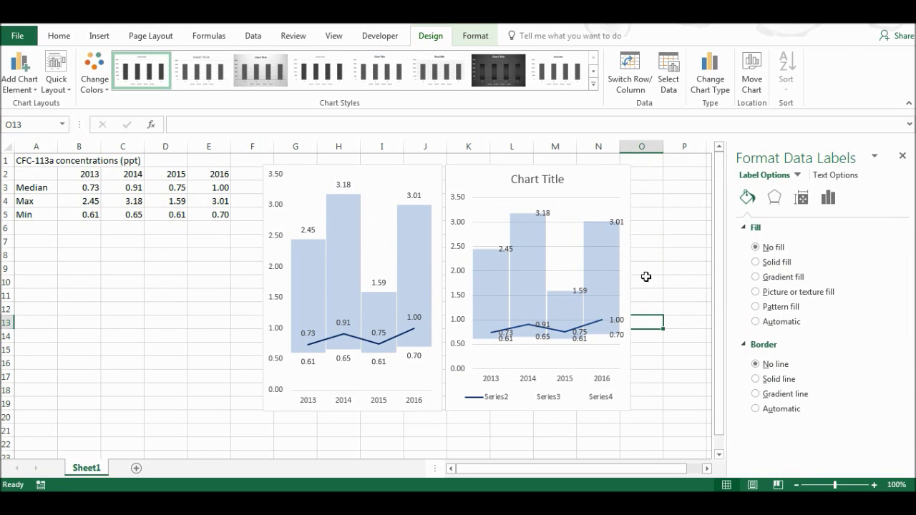
# Position the Max labels above the bars, Median labels above the line, and Min labels below.
pyautogui.click(618, 222)
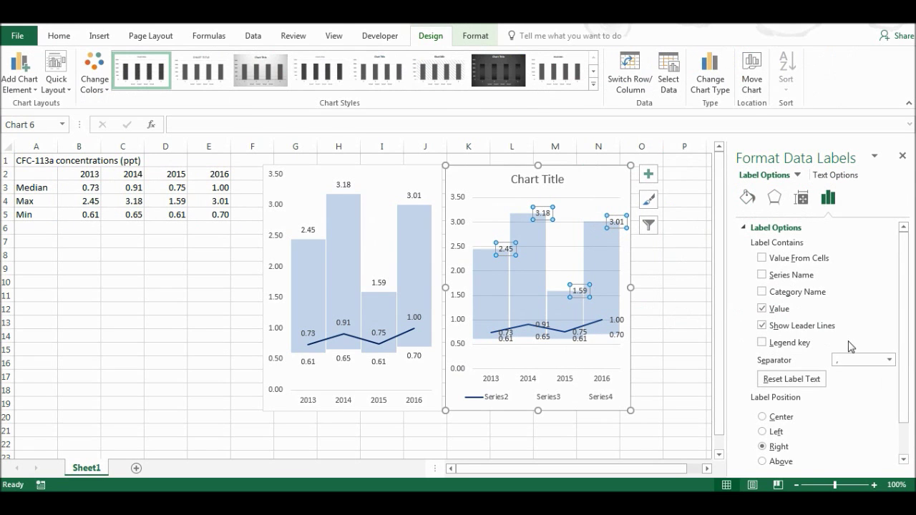
pyautogui.click(763, 461)
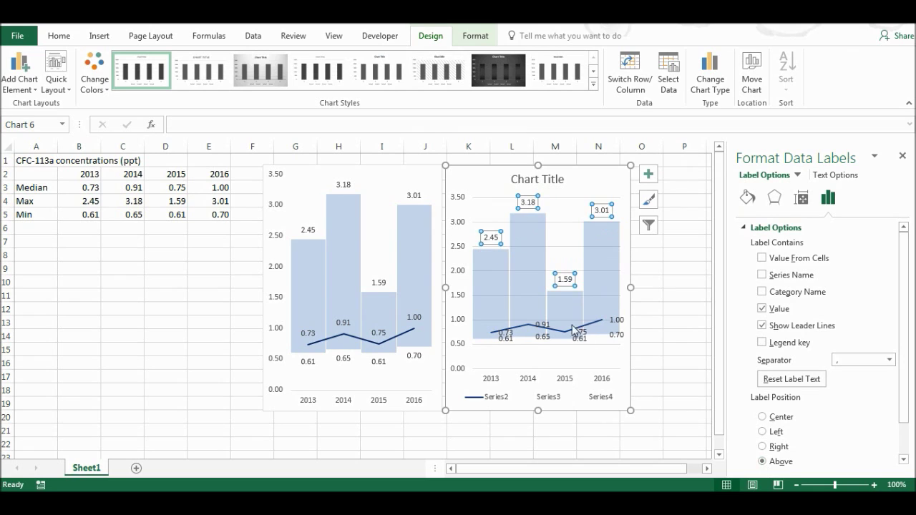
pyautogui.click(614, 320)
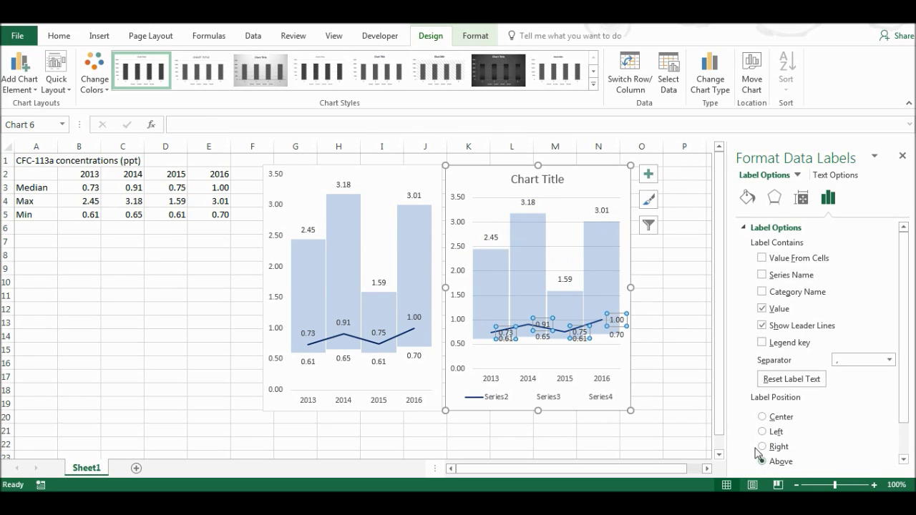
pyautogui.click(581, 340)
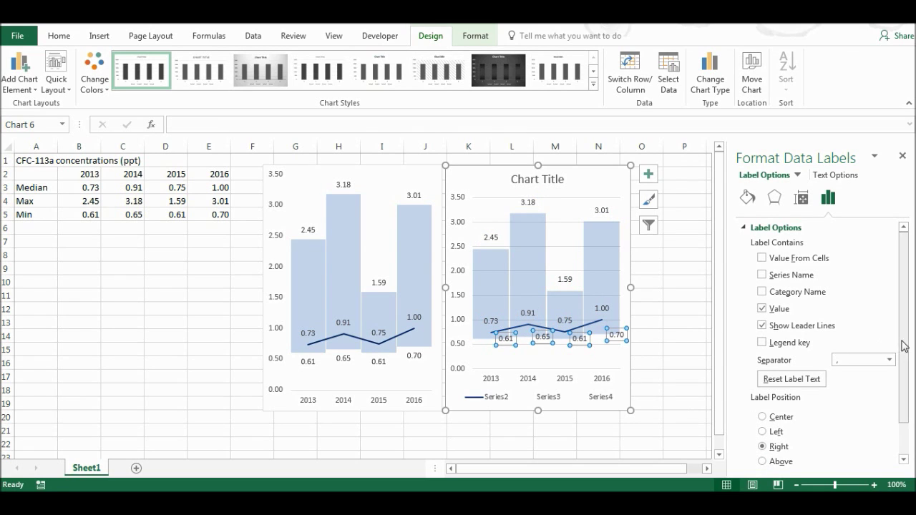
pyautogui.moveTo(903, 346); pyautogui.dragTo(883, 436)
pyautogui.click(762, 437)
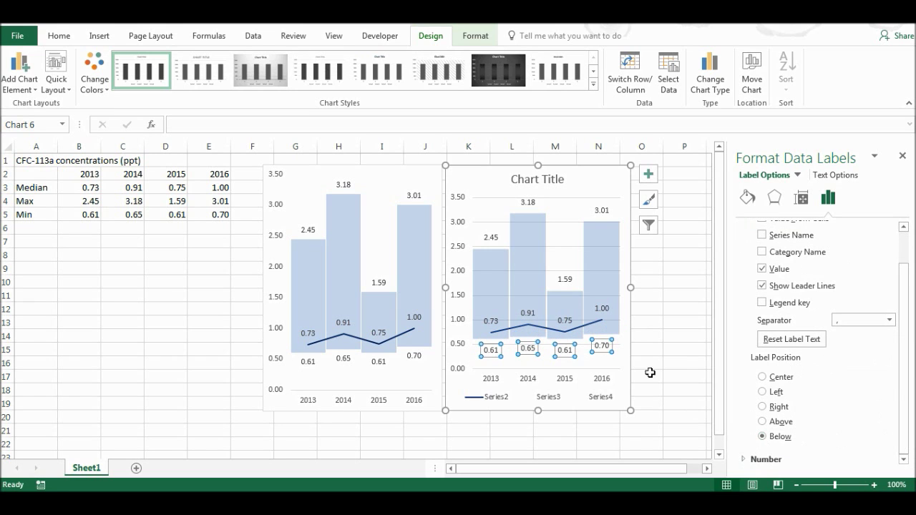
pyautogui.click(649, 363)
# Delete the legend and the chart title from the second chart.
pyautogui.click(548, 405)
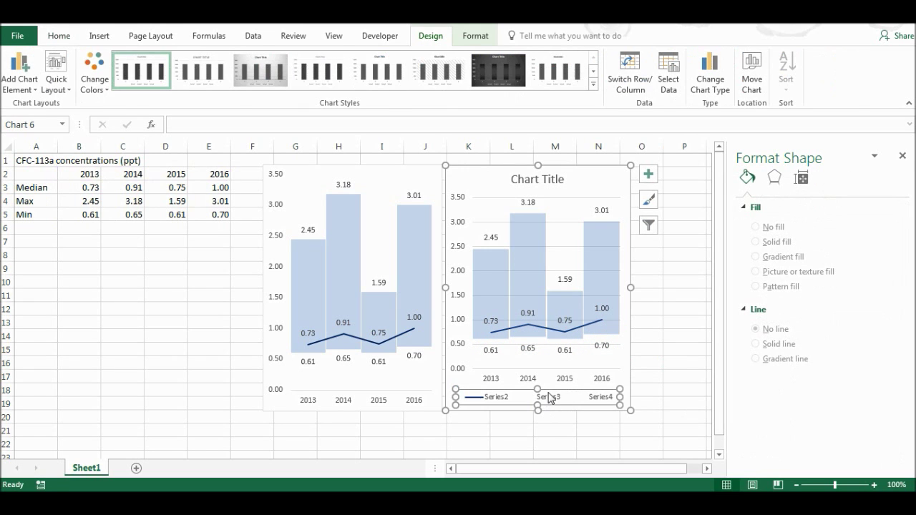
pyautogui.press('Delete')
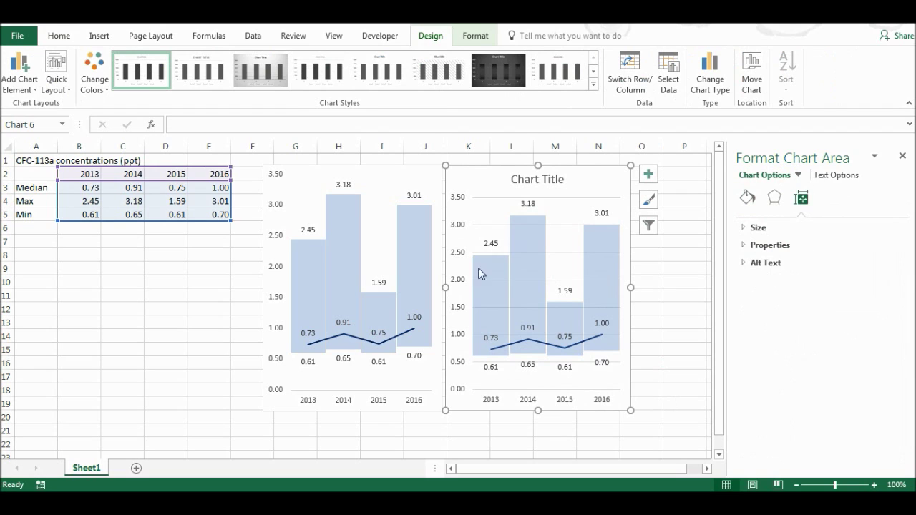
pyautogui.click(509, 202)
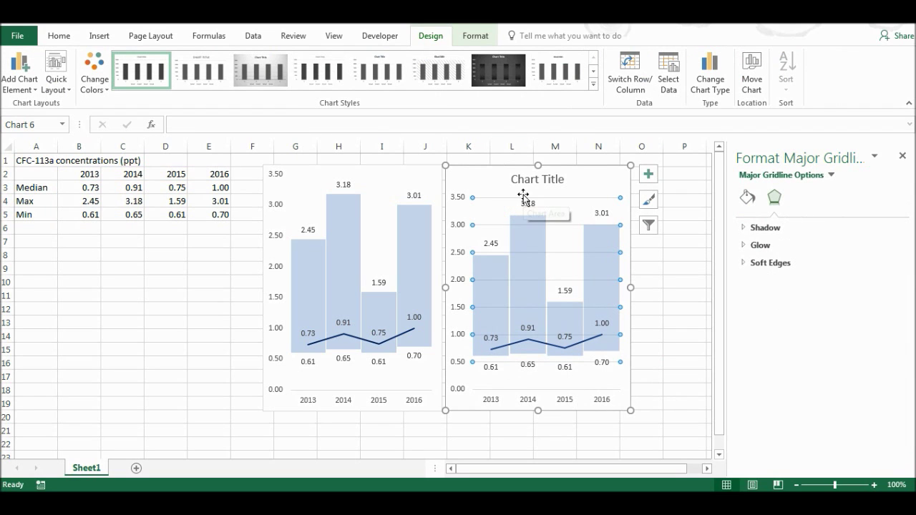
pyautogui.click(525, 196)
pyautogui.click(521, 174)
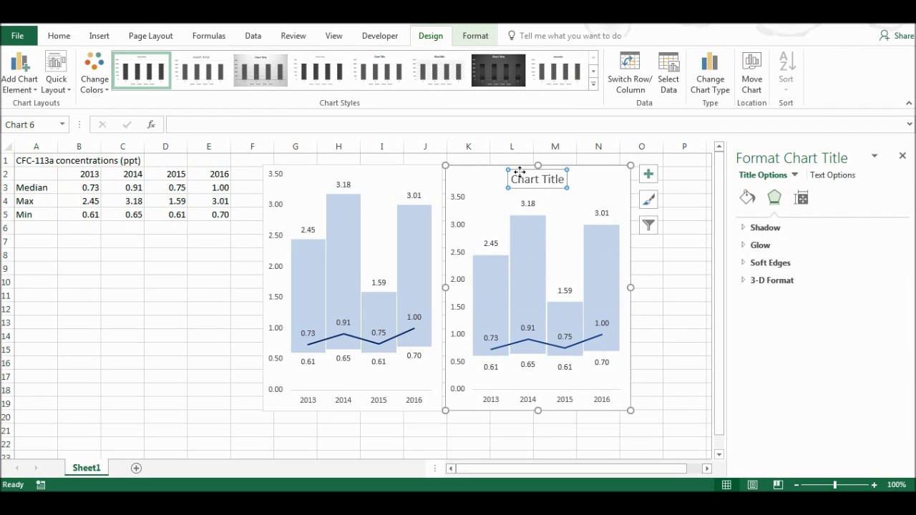
pyautogui.press('Delete')
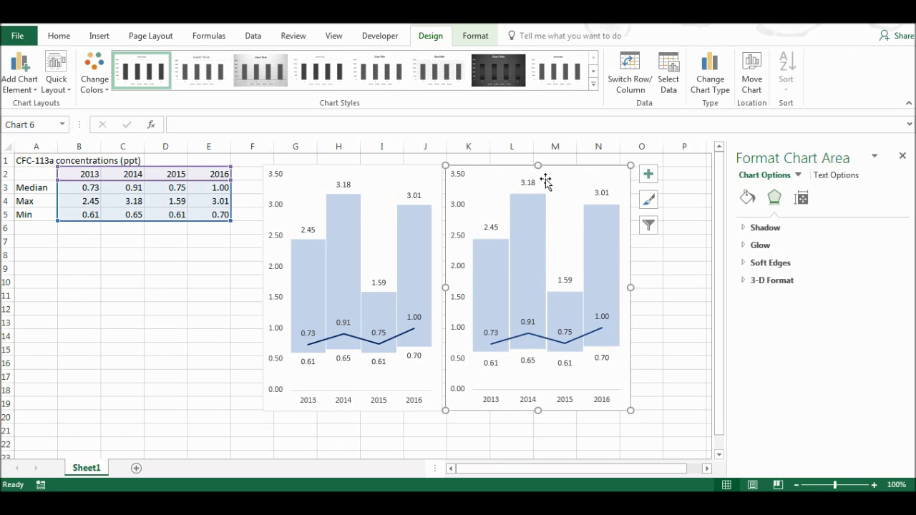
pyautogui.click(670, 332)
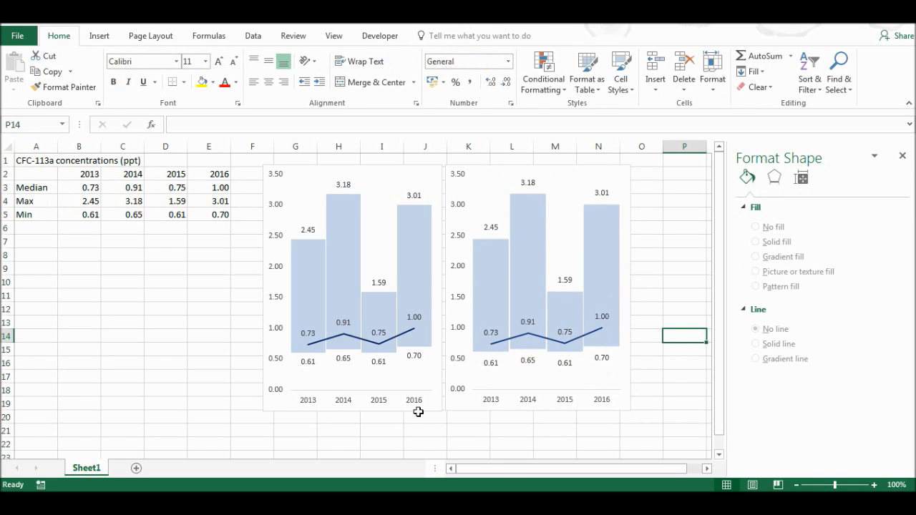